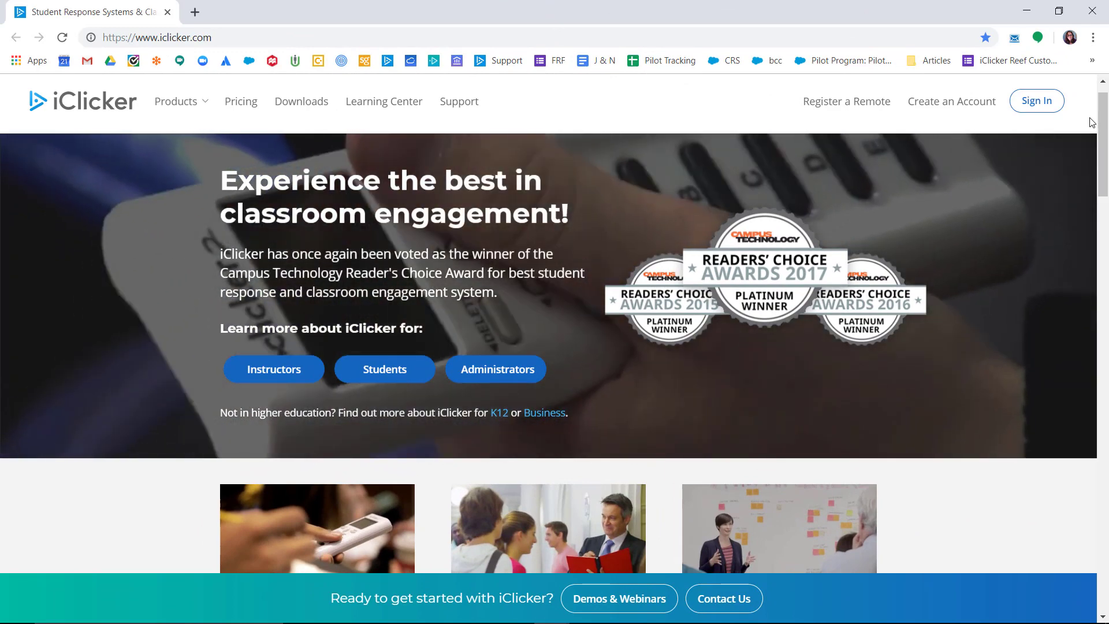
Open the instructor account creation form and look through its required and optional fields.
click(964, 106)
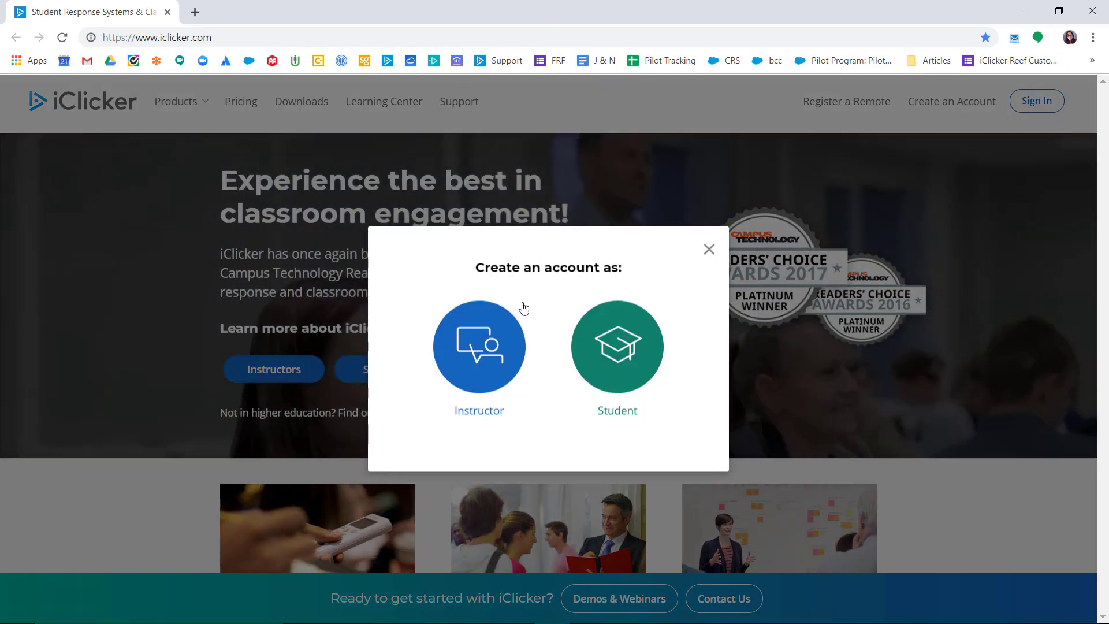
click(488, 340)
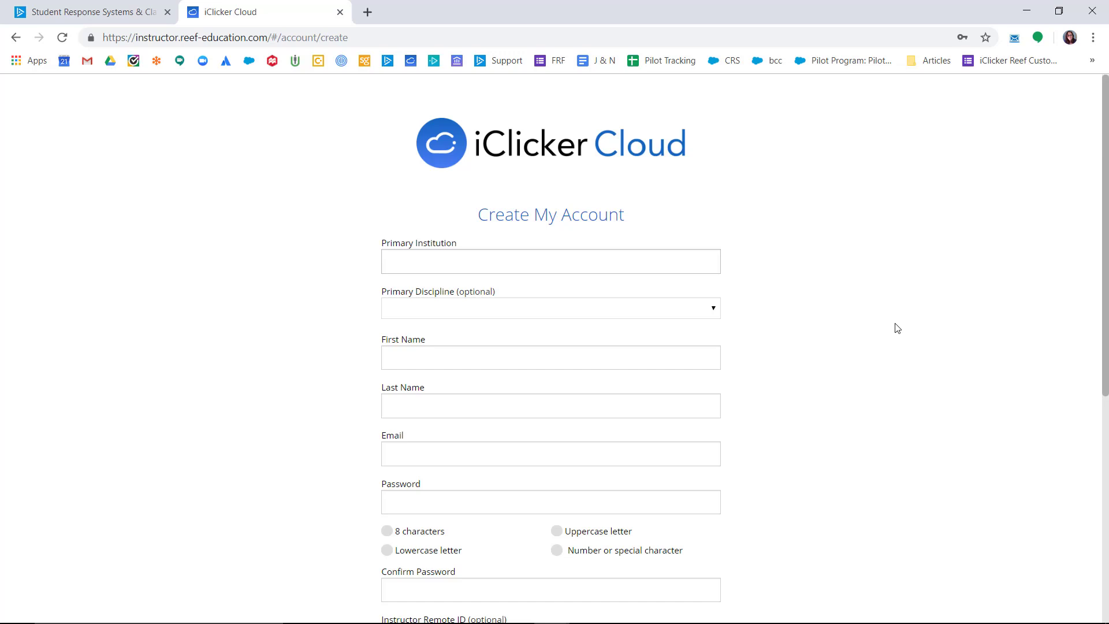
scroll(897, 328, down, 5)
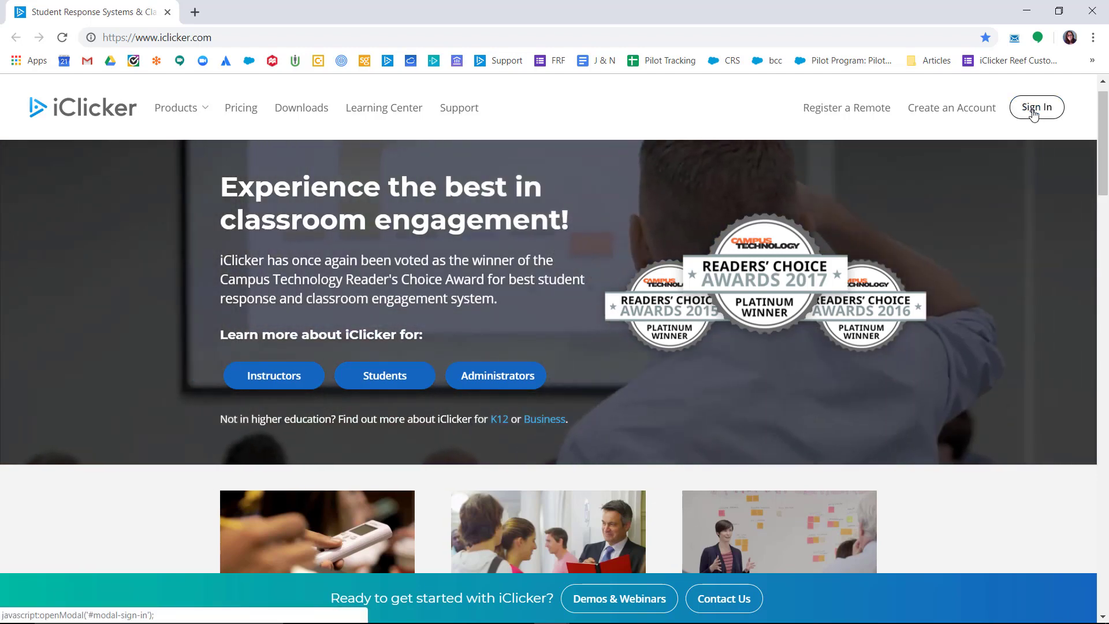
Sign in to iClicker Cloud as an instructor with the saved credentials.
click(1034, 111)
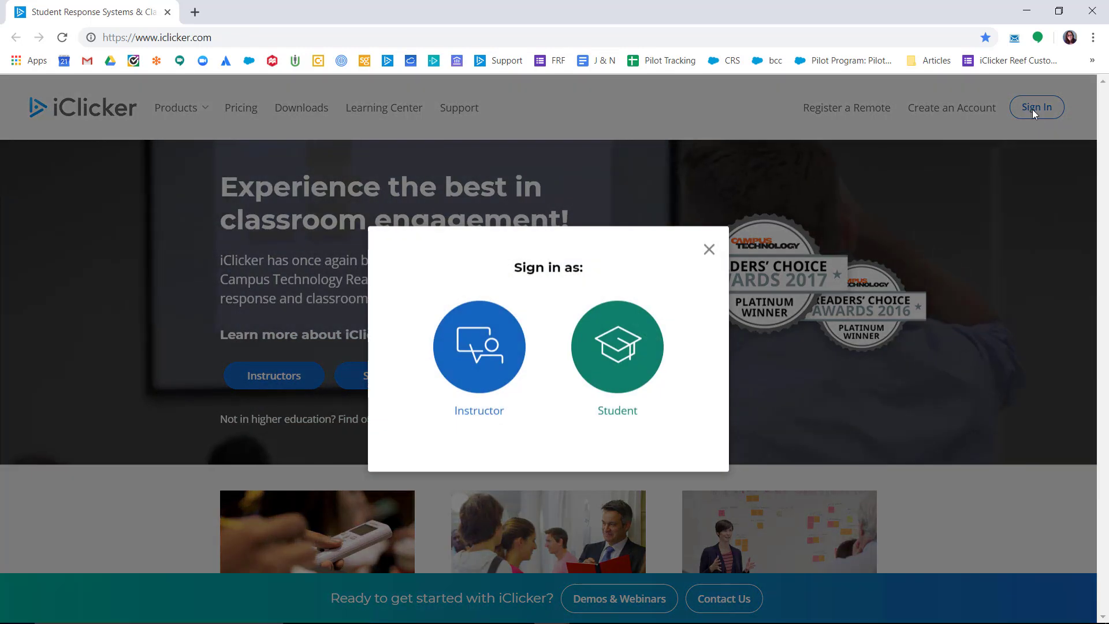
click(484, 345)
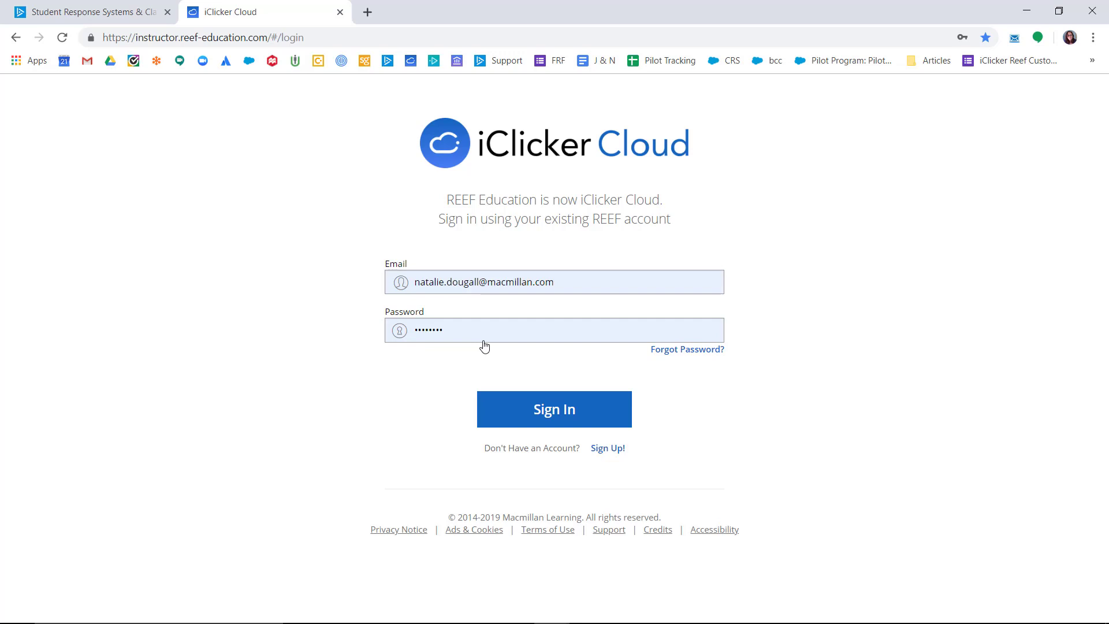
click(510, 412)
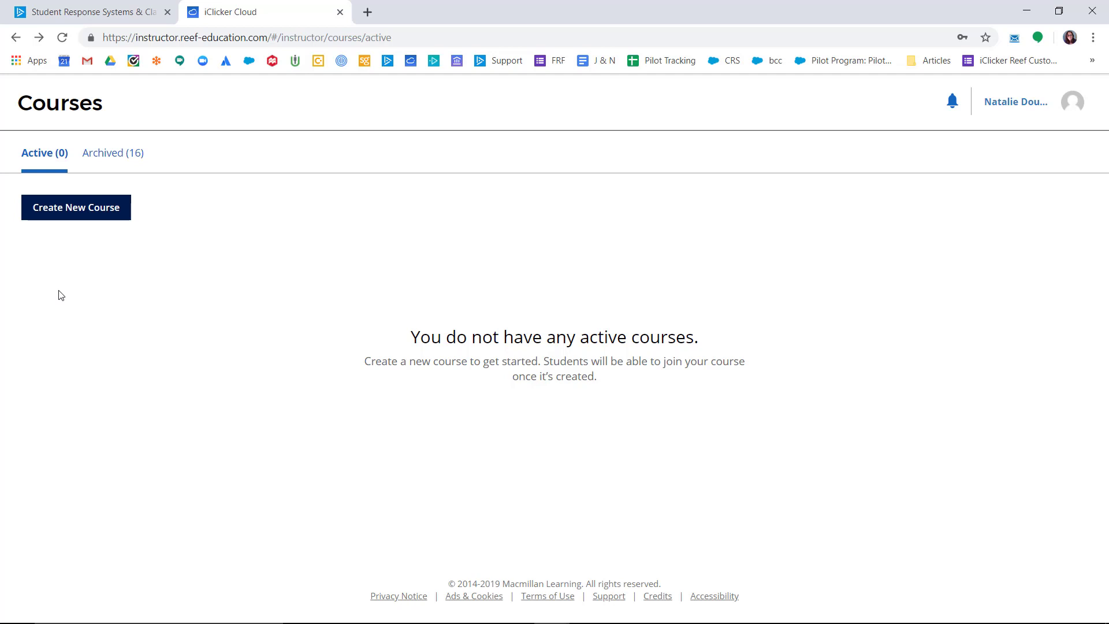
Create a new course named Cloud 101 with the discipline Aviation, keeping the default activities and dates and the optional fields empty.
click(60, 215)
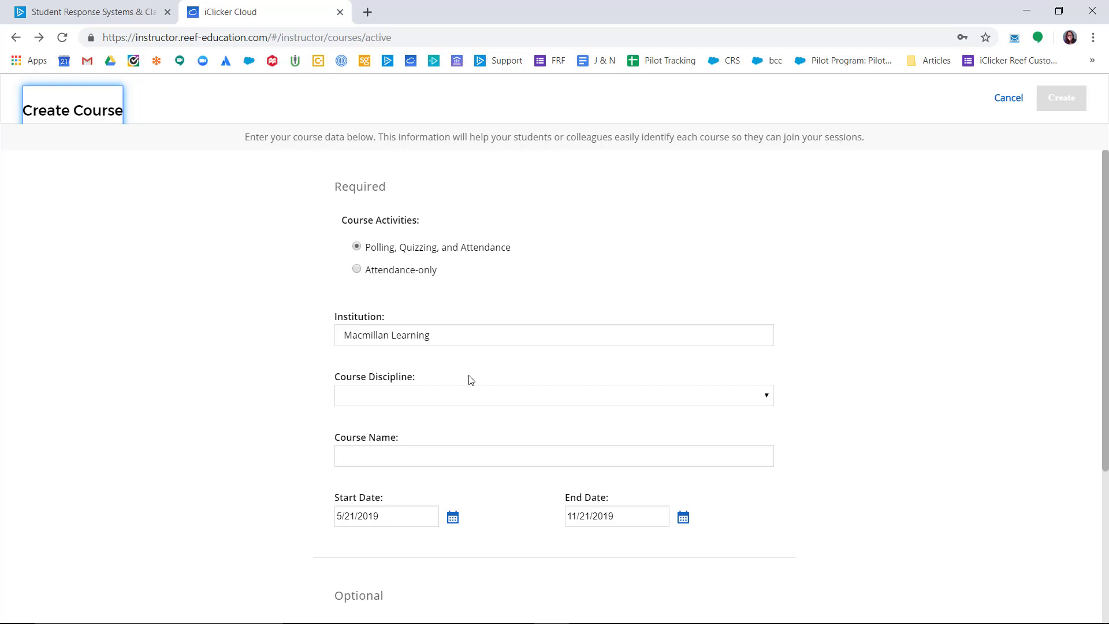
click(468, 396)
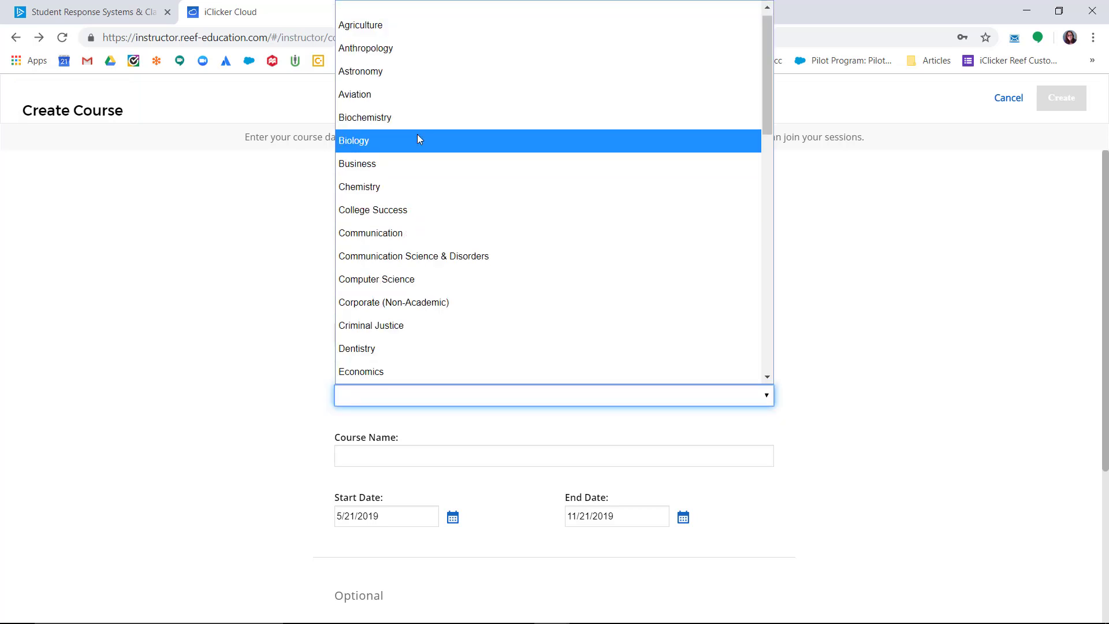
click(411, 95)
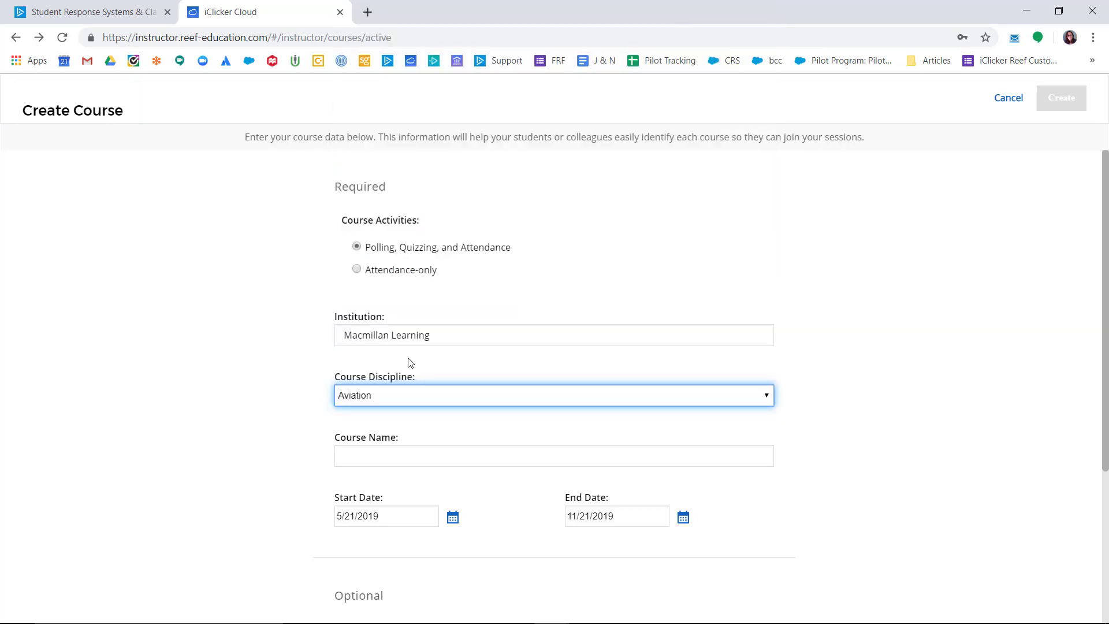
click(402, 453)
text(Cloud 101)
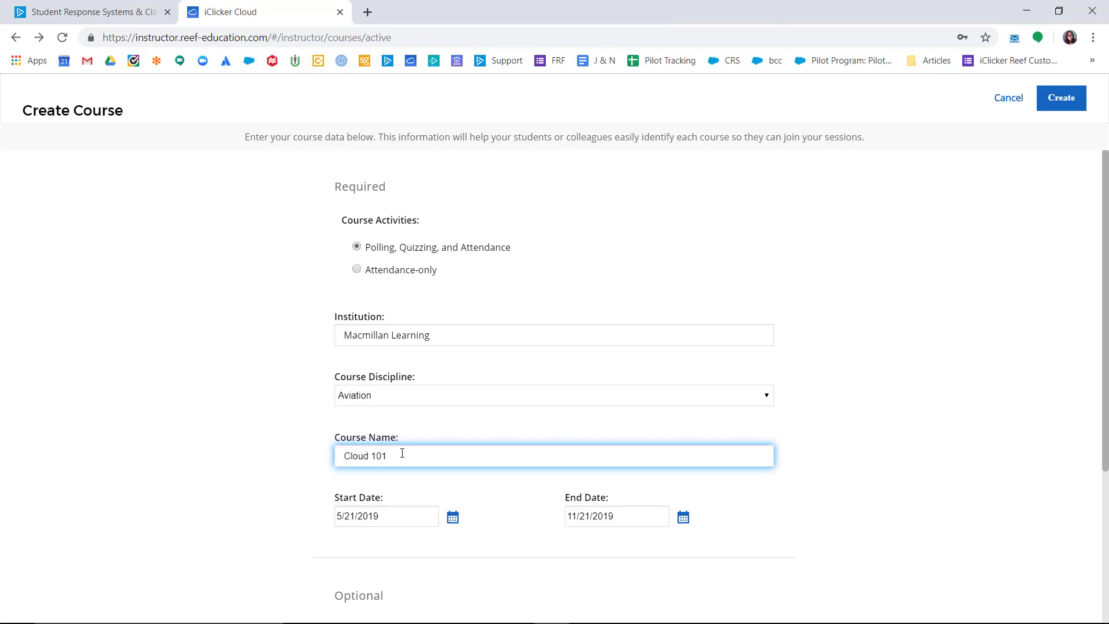
click(481, 519)
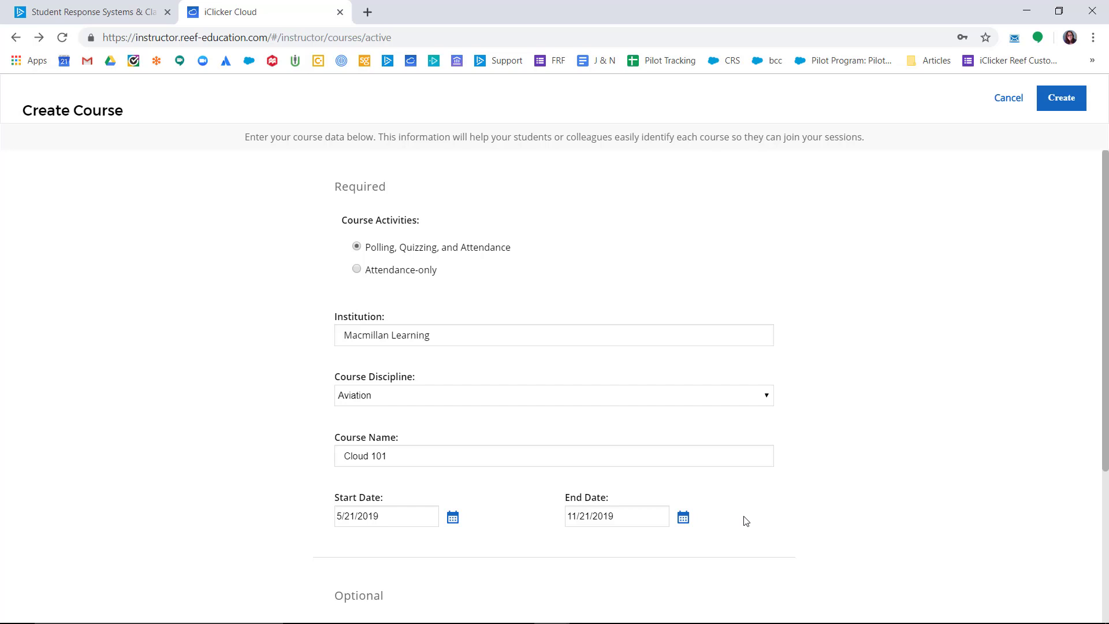
scroll(745, 521, down, 7)
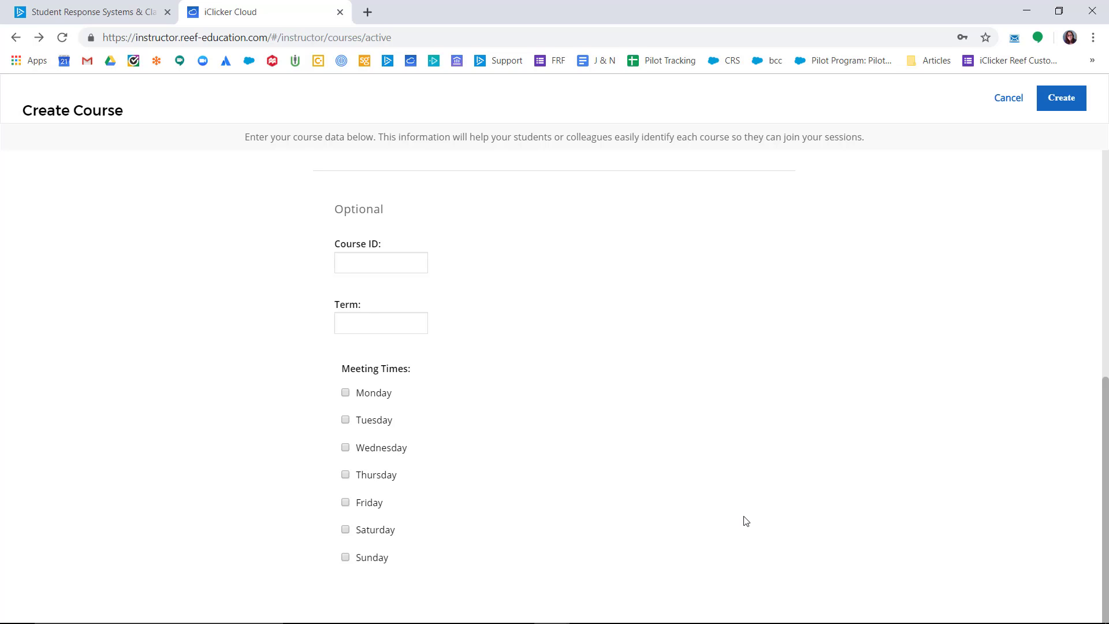
click(1048, 104)
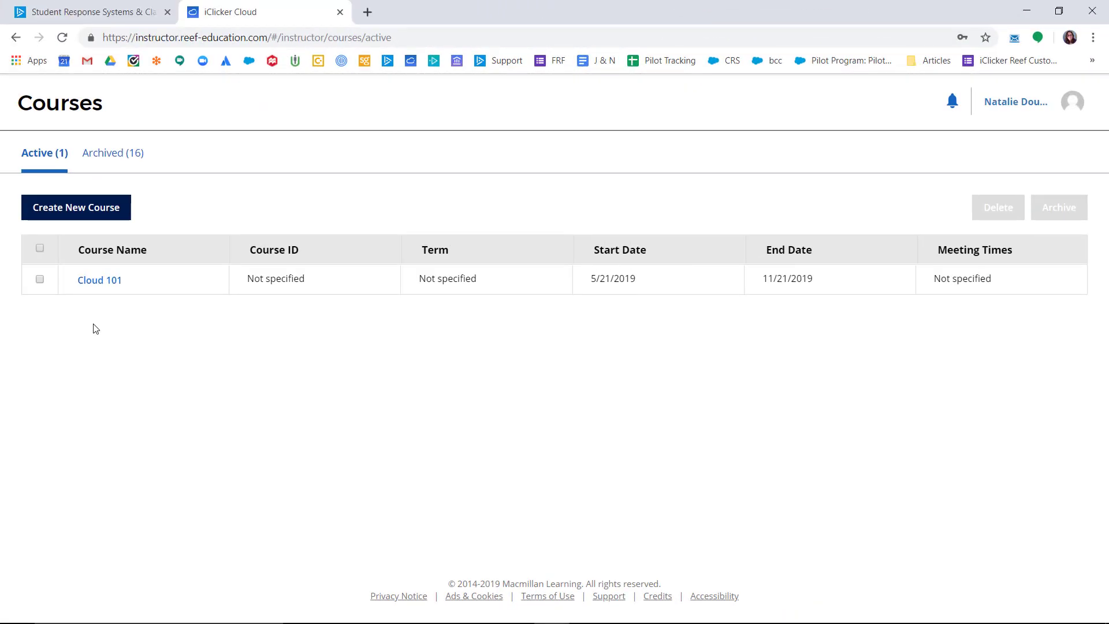
Open the attendance settings of the Cloud 101 course and switch Take Attendance with Class Sessions off and back on.
click(91, 283)
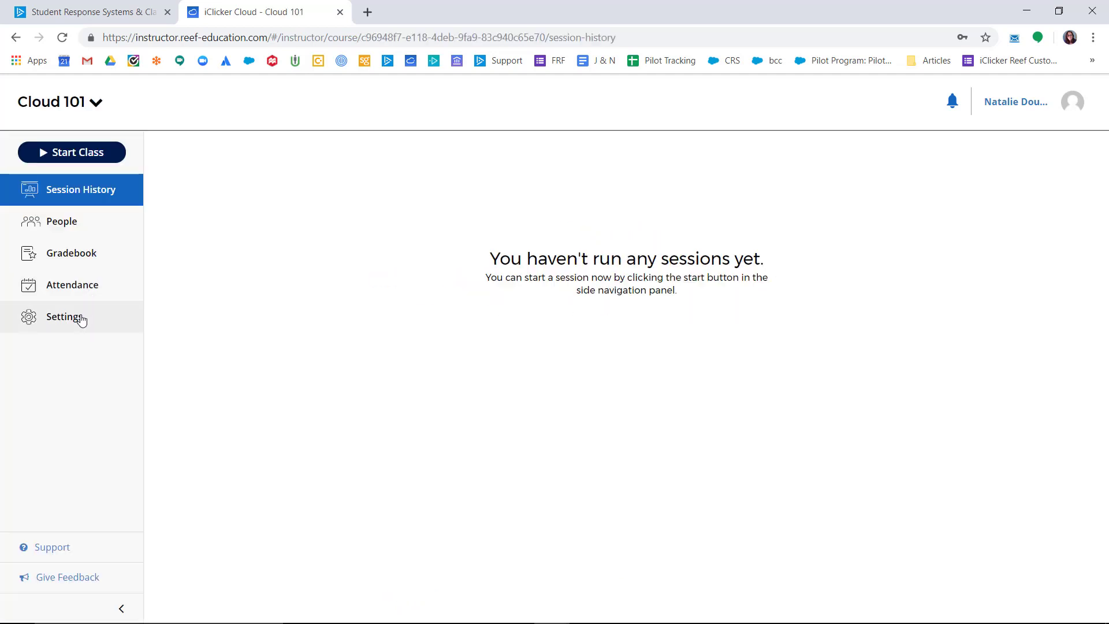
click(82, 317)
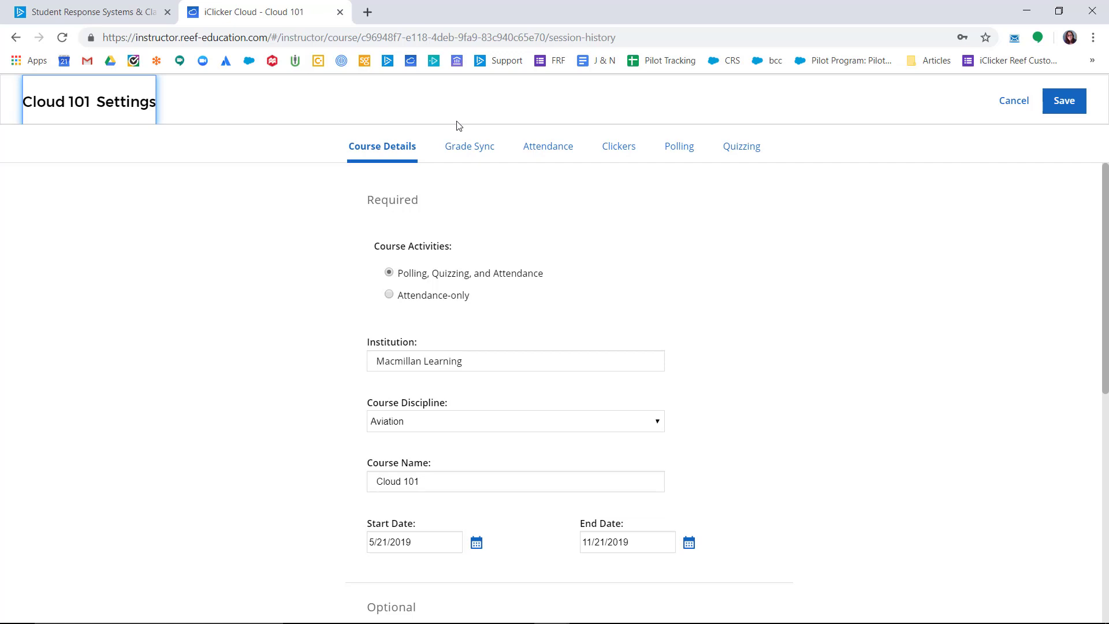
click(533, 151)
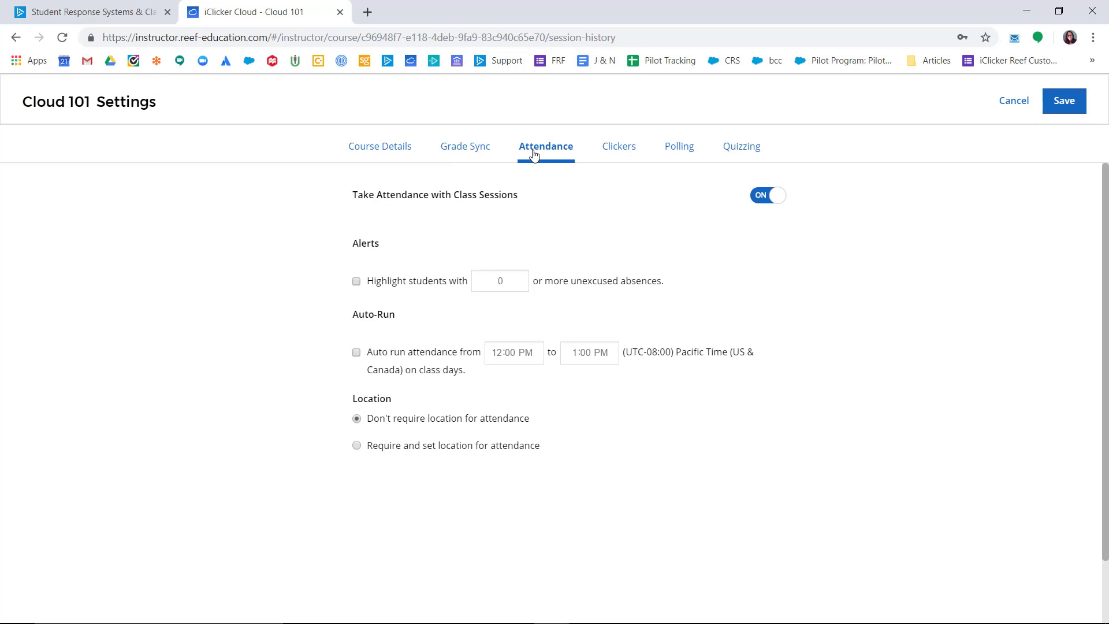
click(757, 199)
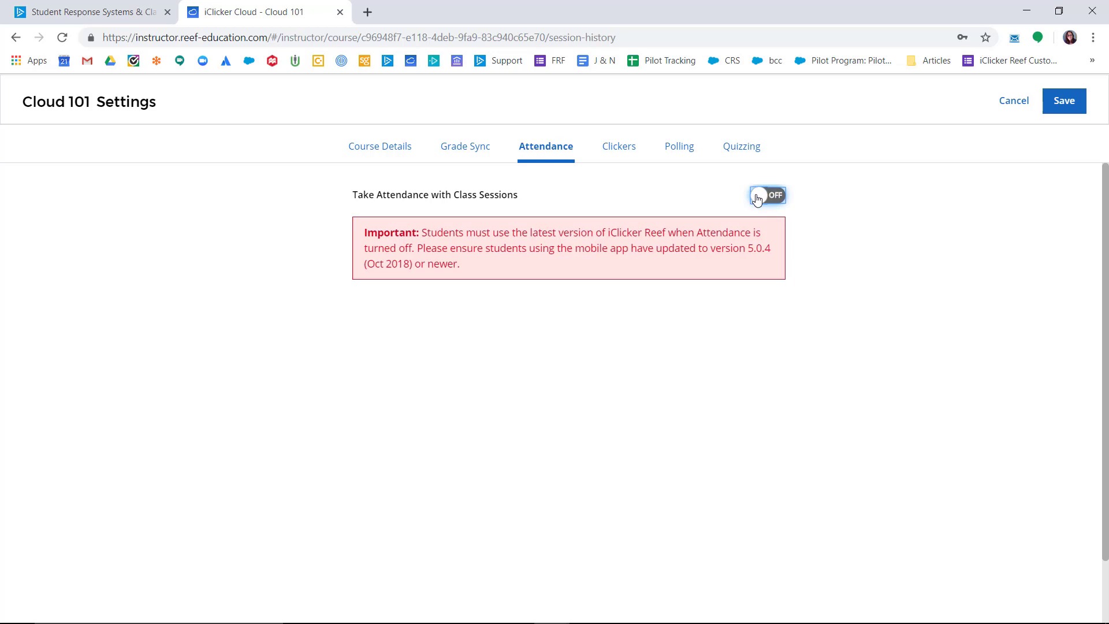
click(757, 199)
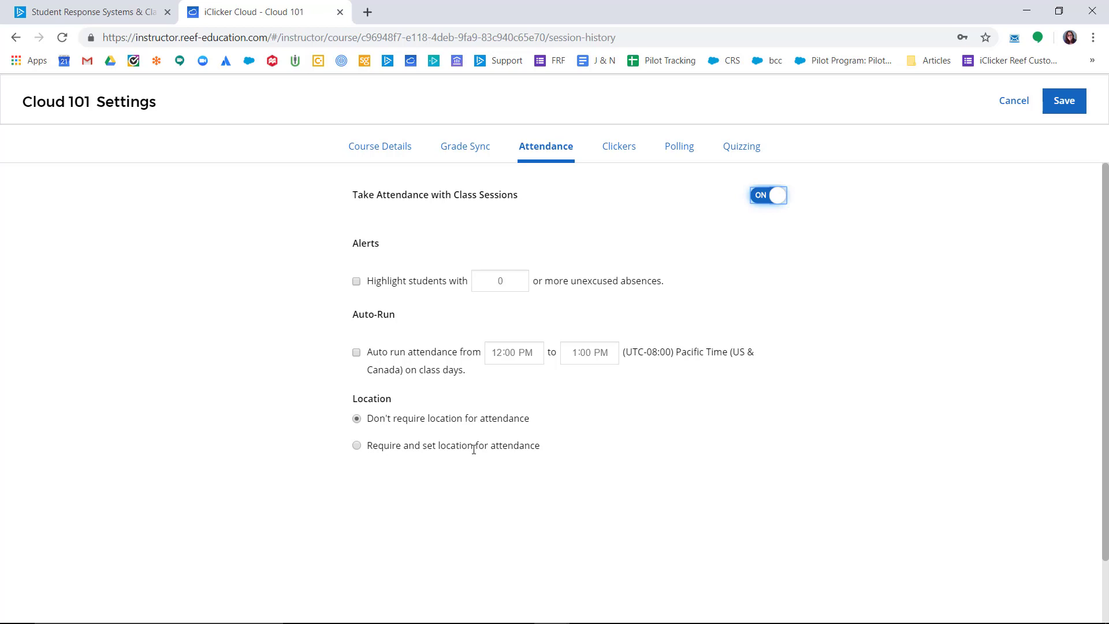
Require a location for attendance and find Pasadena City College on the location map.
click(356, 446)
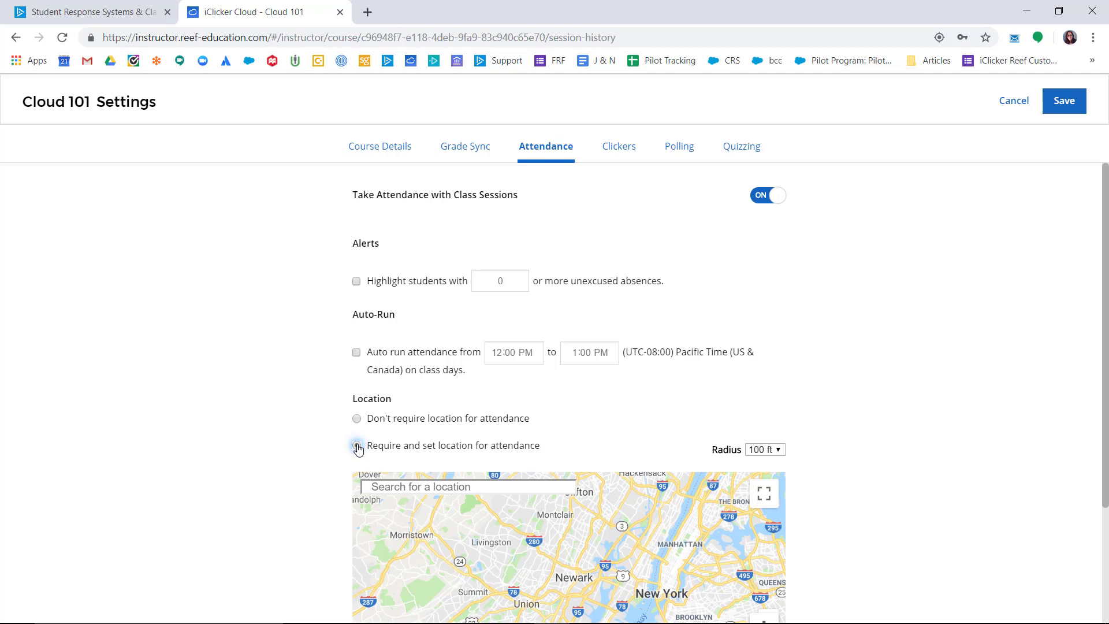
click(373, 487)
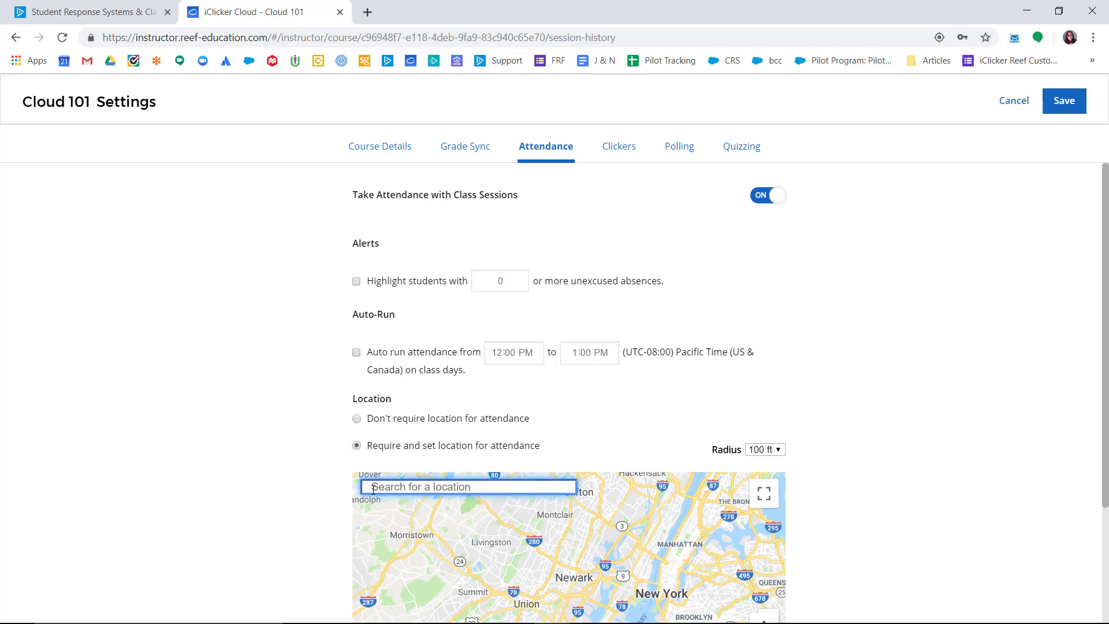
text(pasade)
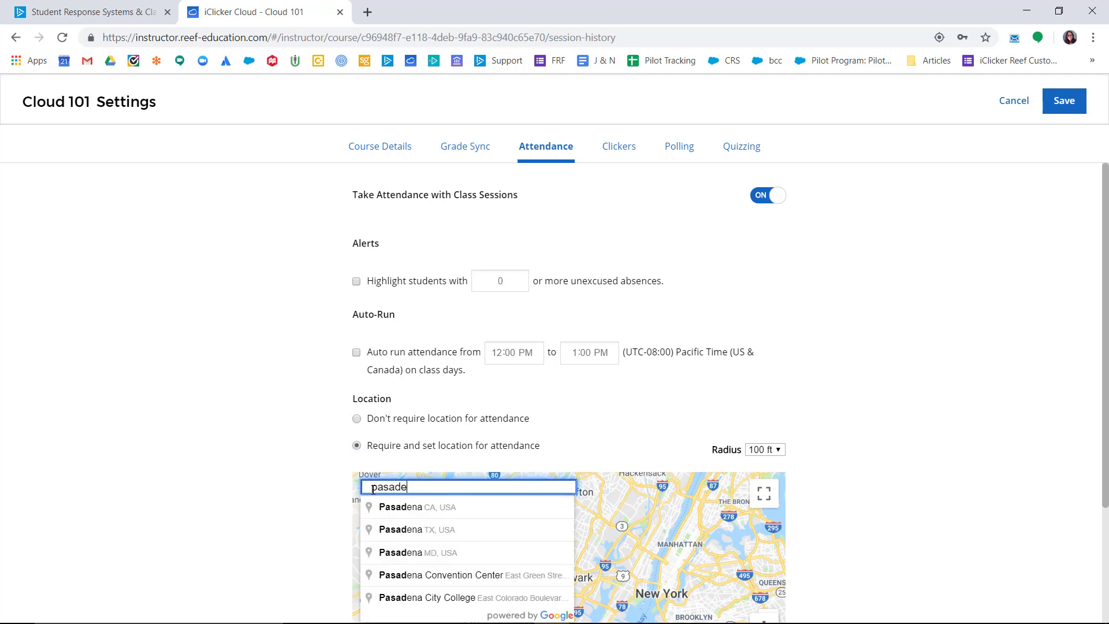
text(na city)
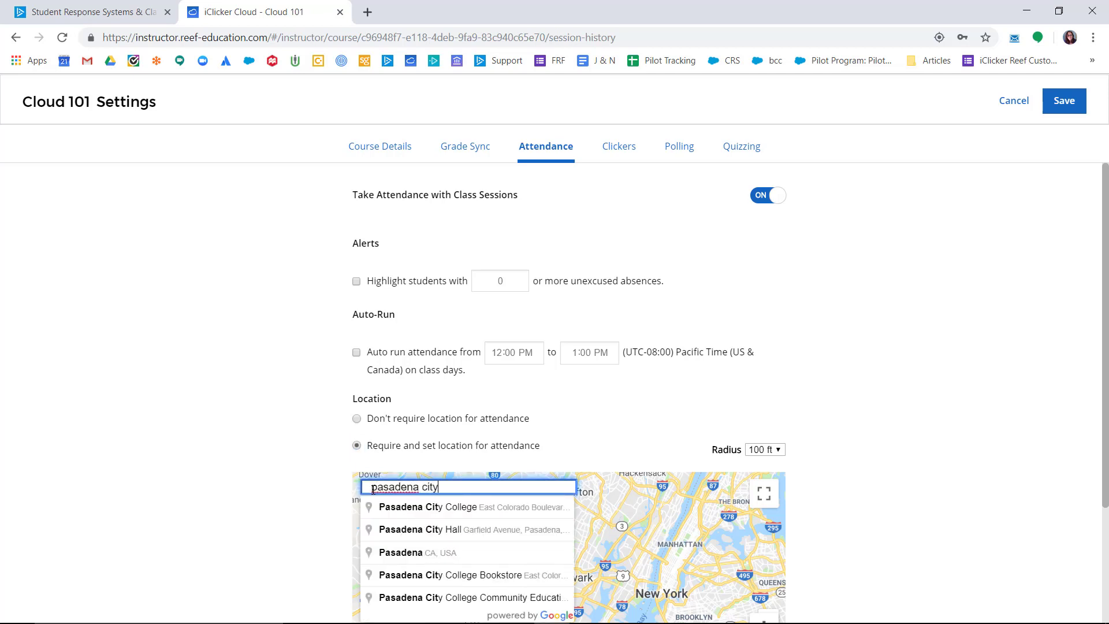
click(399, 513)
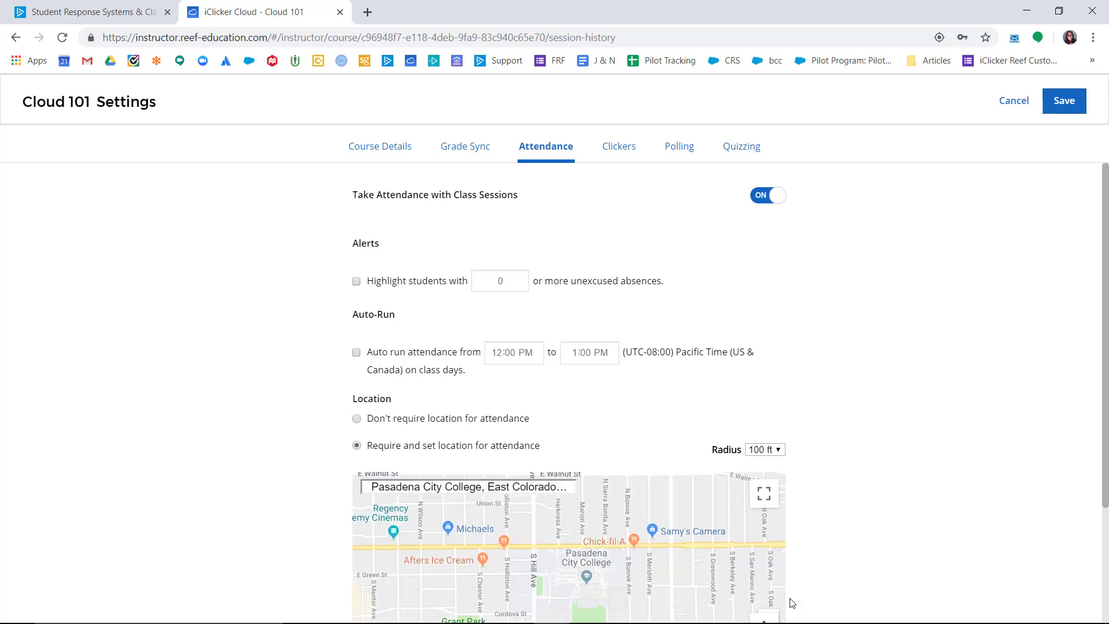
Place the attendance location at the east end of Building R / Catherine Robbins, beside the lecture halls, with a 150 ft radius.
scroll(843, 554, down, 2)
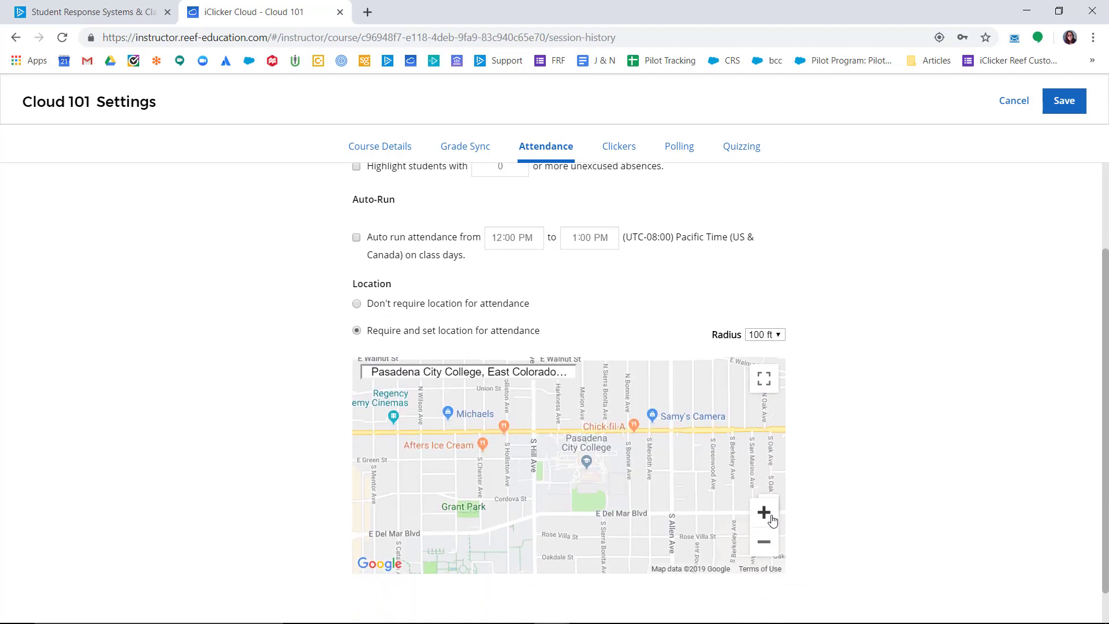
click(763, 512)
click(764, 512)
click(763, 512)
click(763, 513)
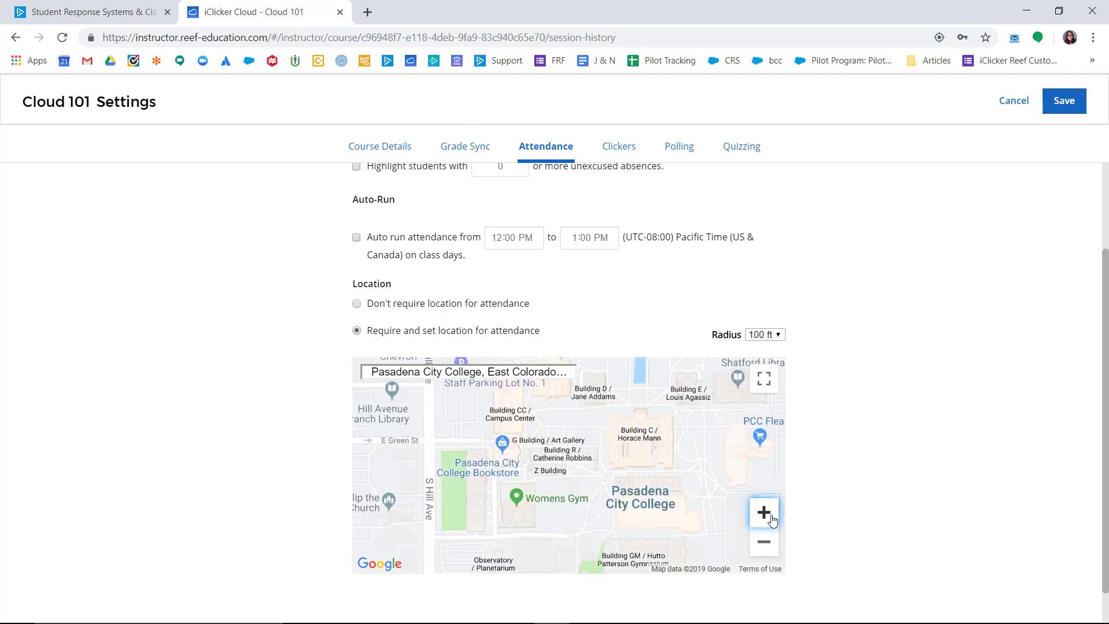
click(772, 516)
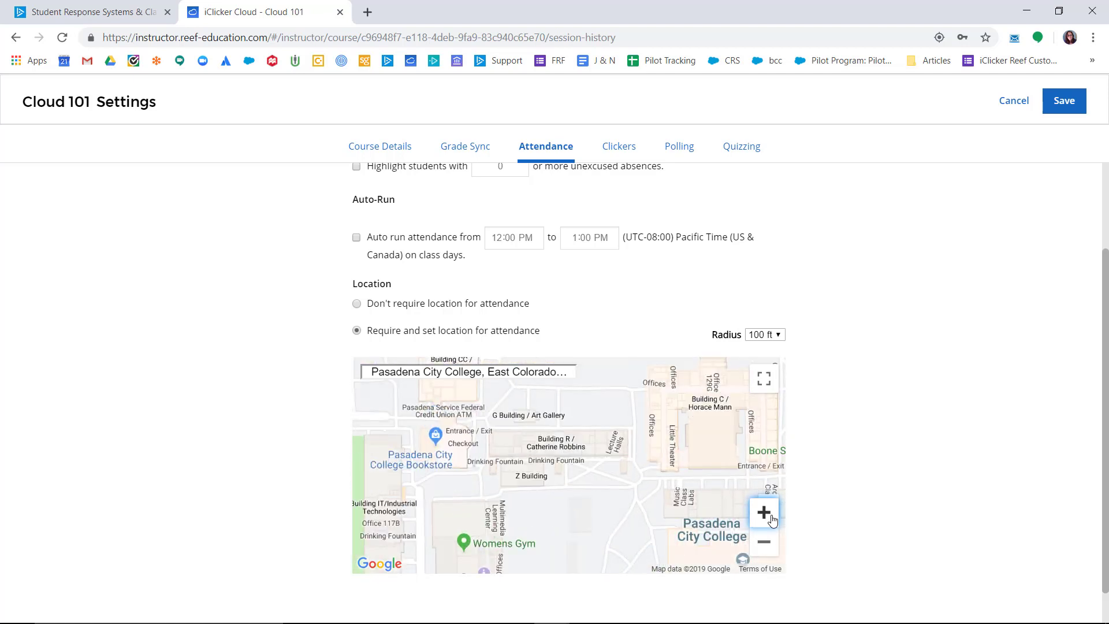
click(592, 445)
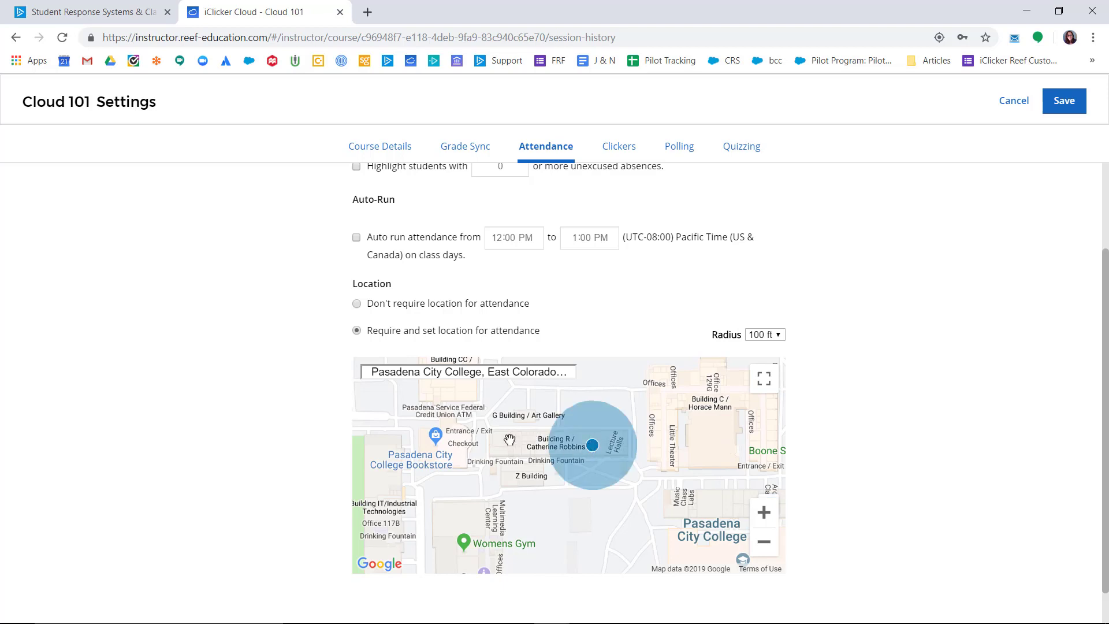
click(510, 440)
click(585, 444)
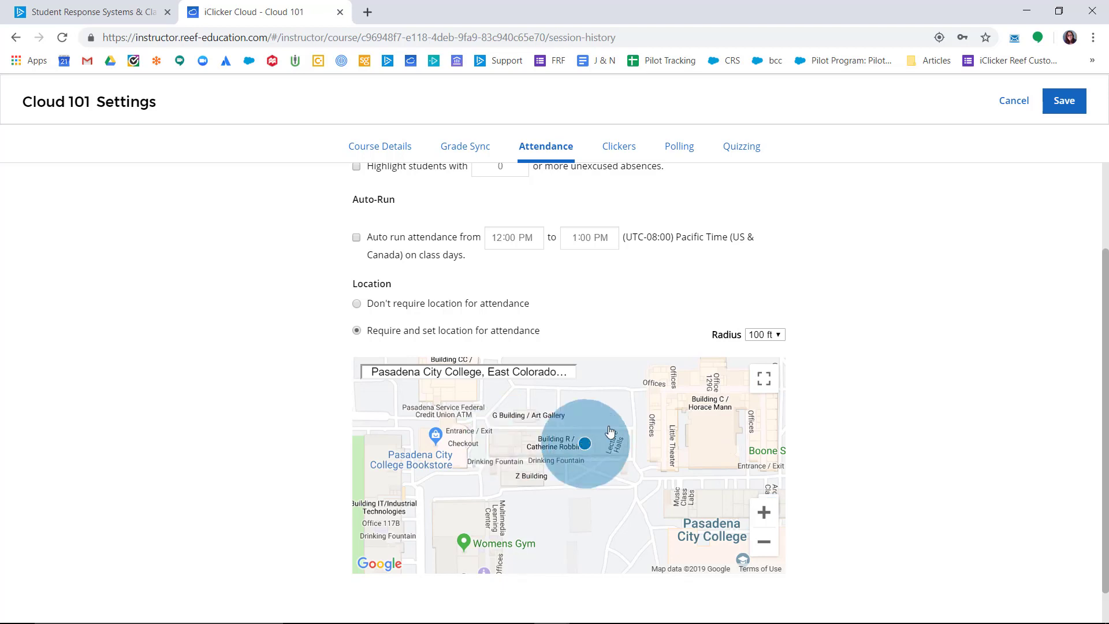
click(778, 336)
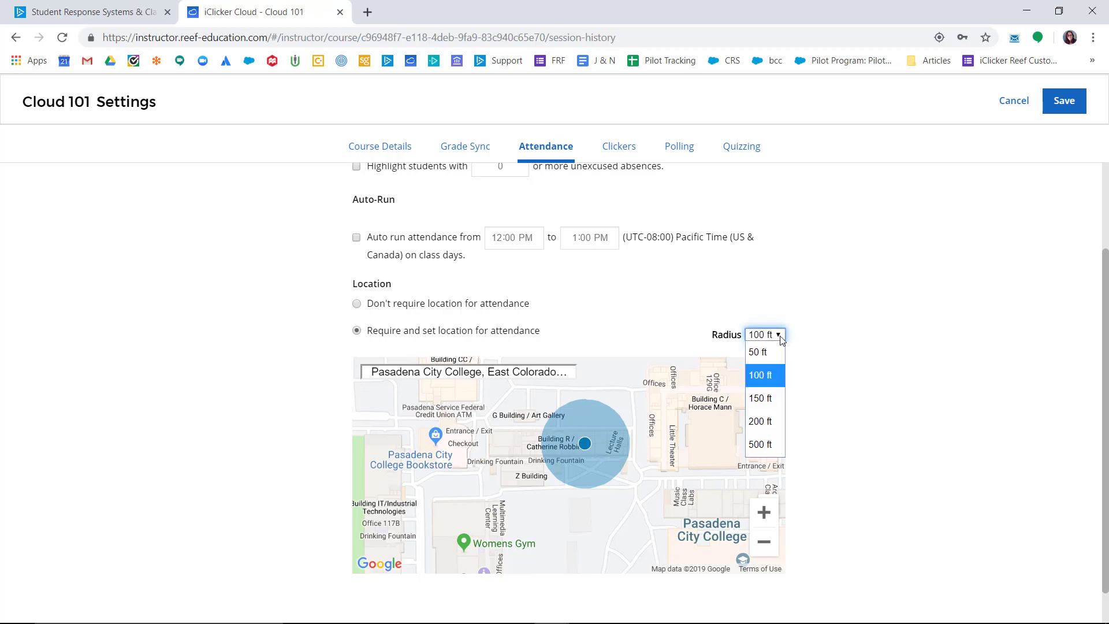
click(769, 405)
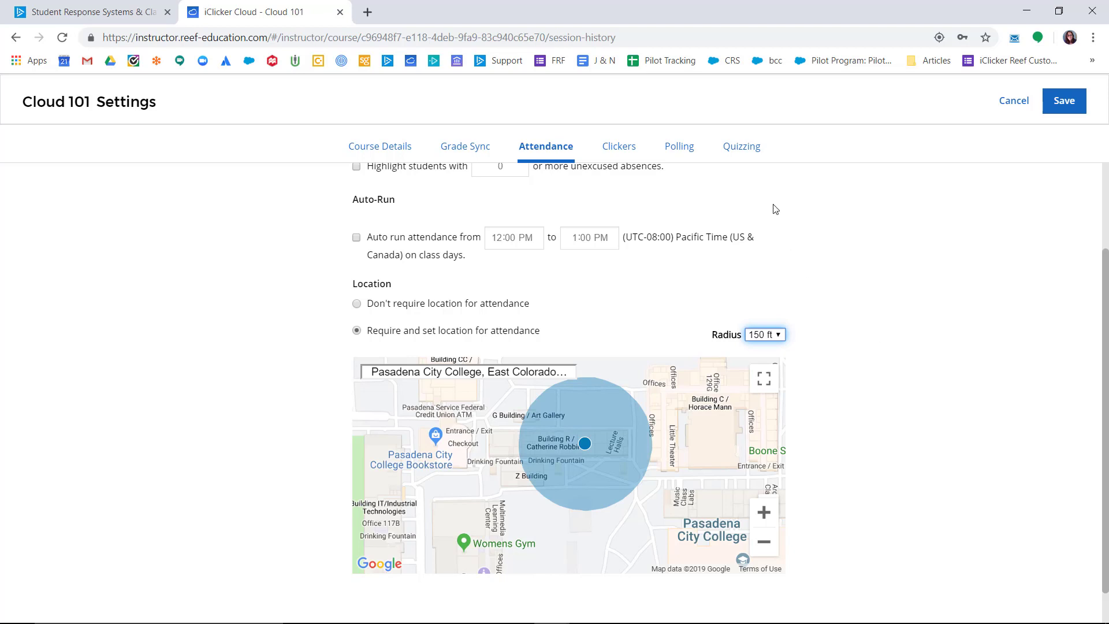
Review the course's clicker frequency and remote options, the polling sharing, scoring and timer options, and the quizzing points settings.
click(629, 149)
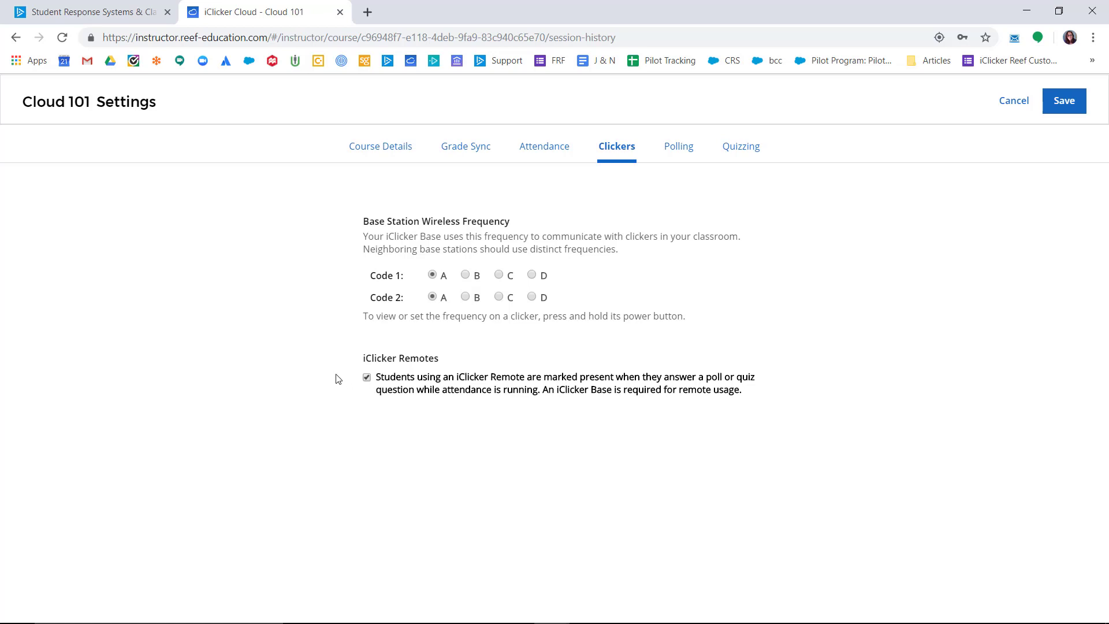
click(673, 148)
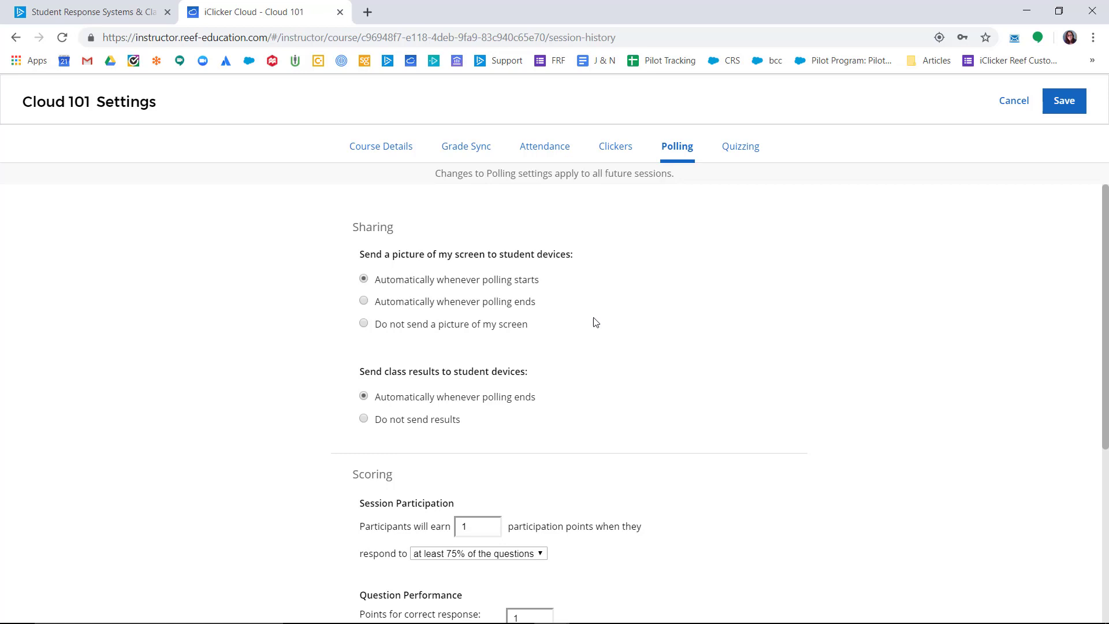
scroll(707, 512, down, 2)
scroll(707, 512, down, 3)
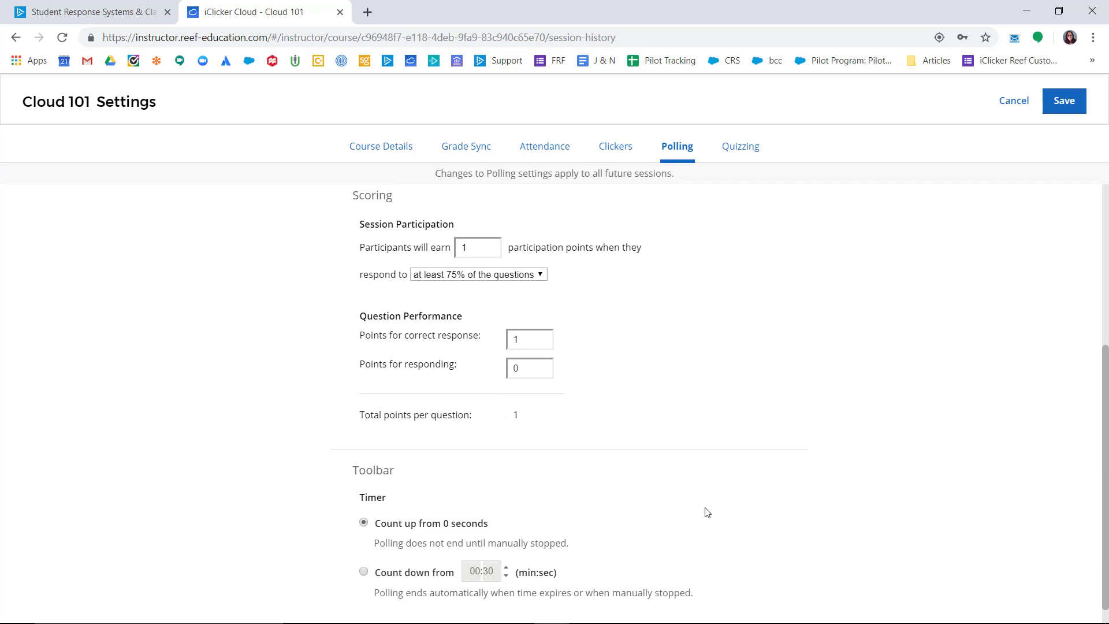
scroll(707, 512, down, 1)
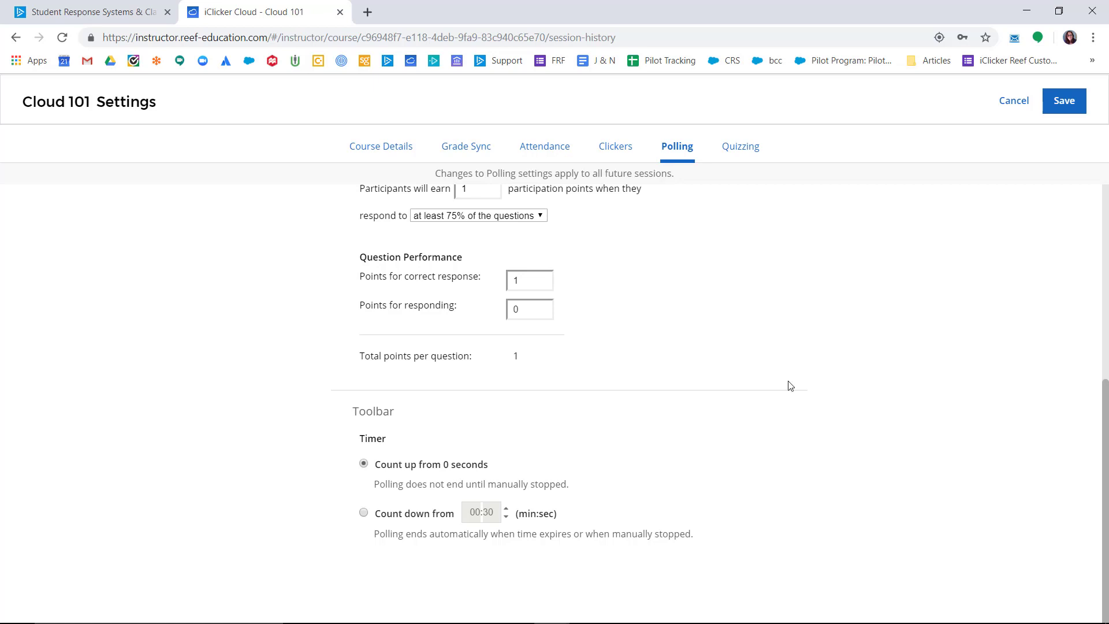
click(749, 152)
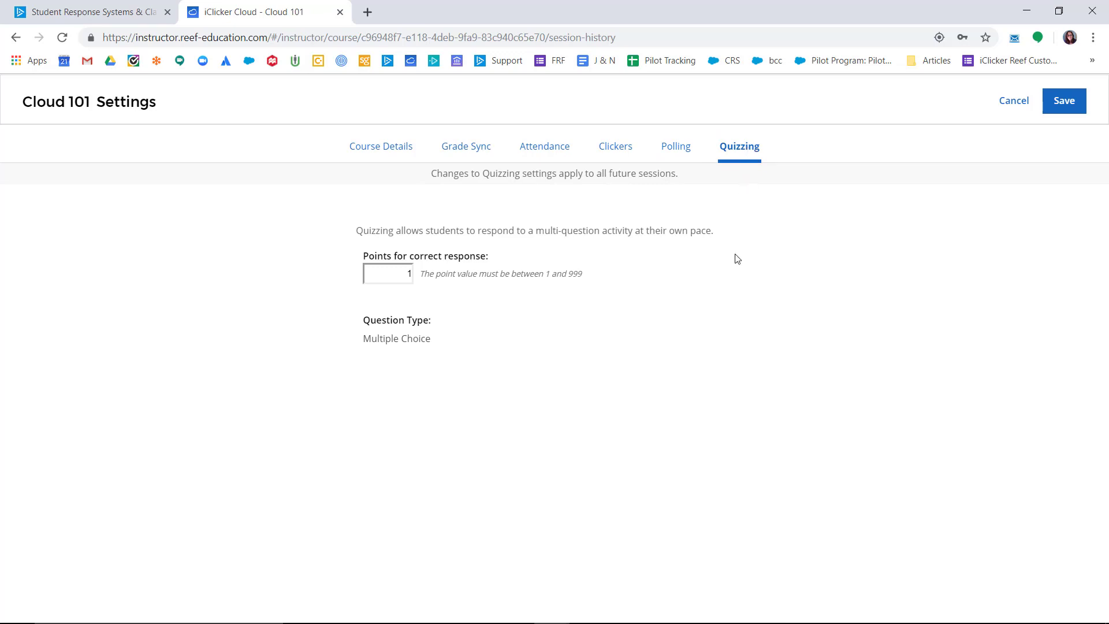
Switch Grade Sync Integration on to review the available platforms, switch it back off, and save the Cloud 101 settings.
click(492, 150)
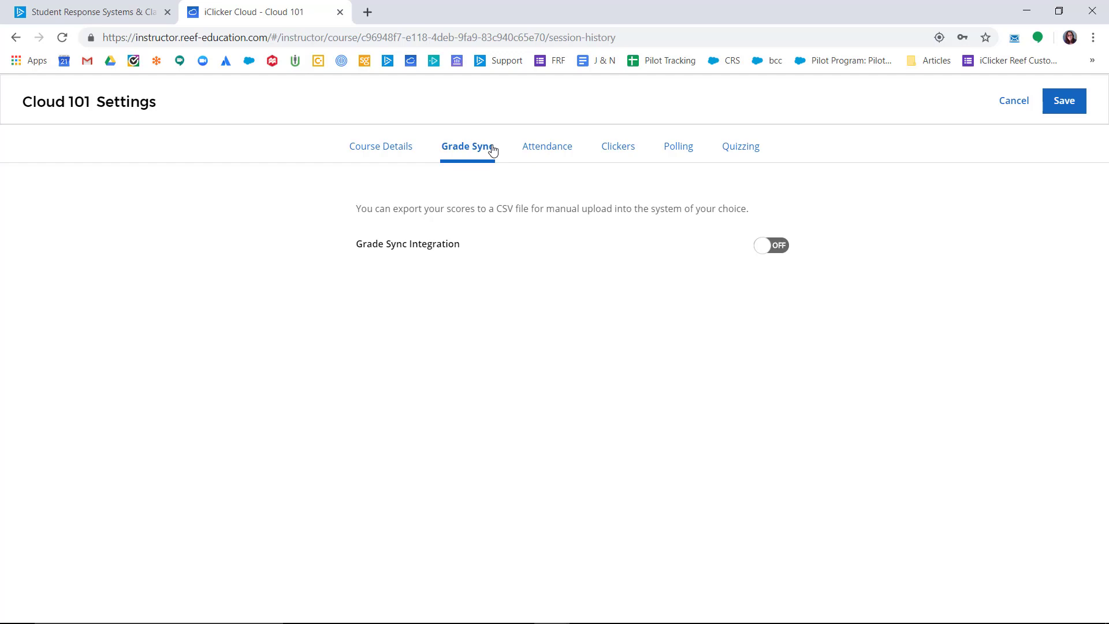
click(783, 246)
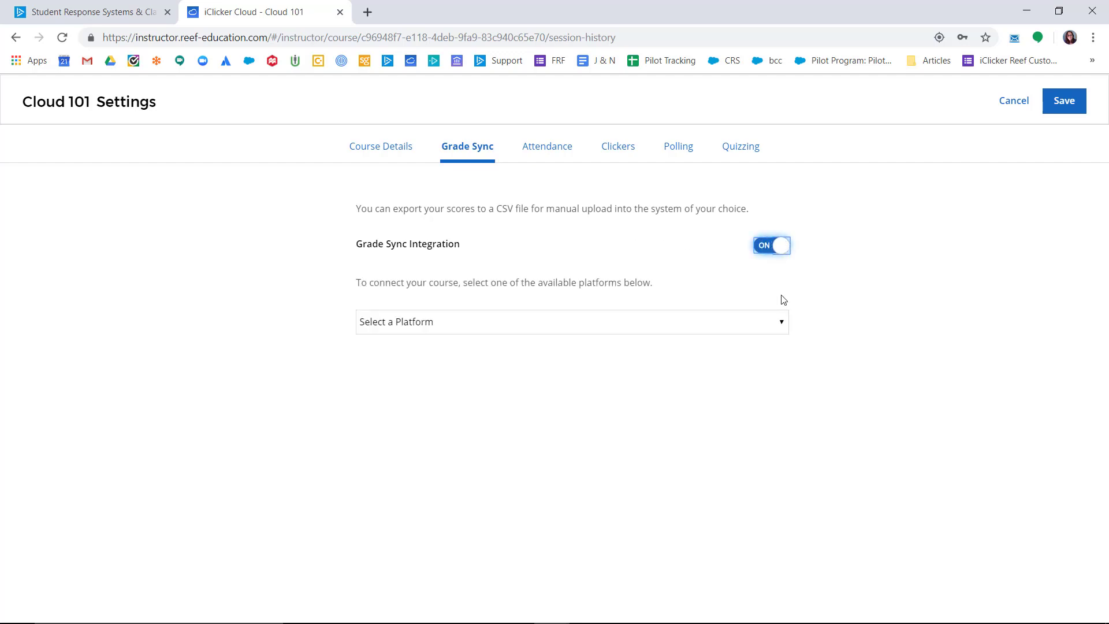
click(780, 326)
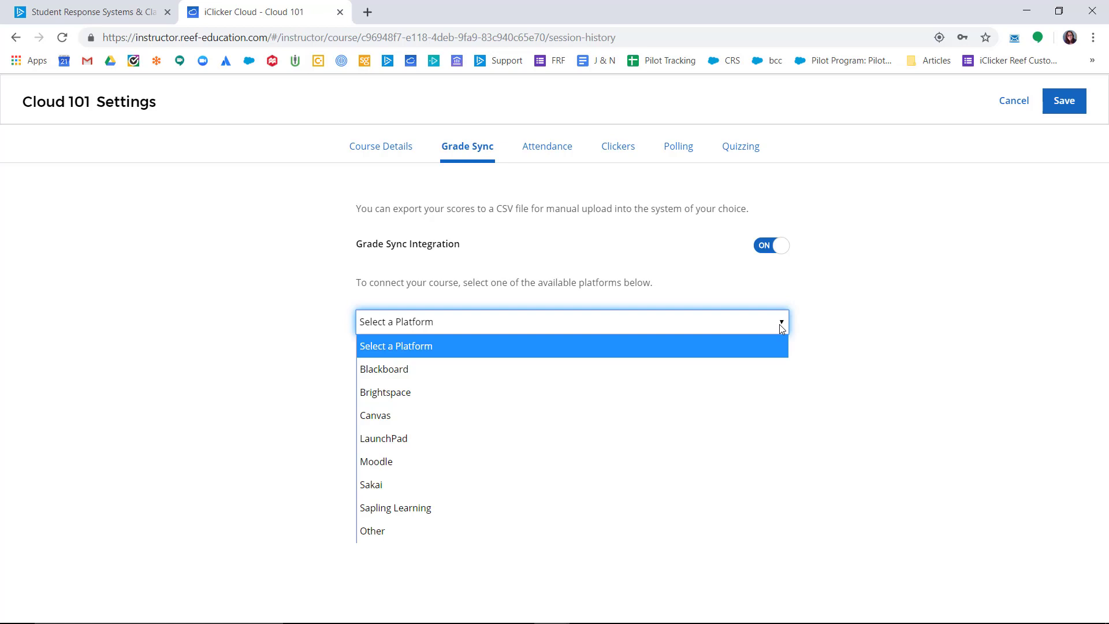
click(778, 324)
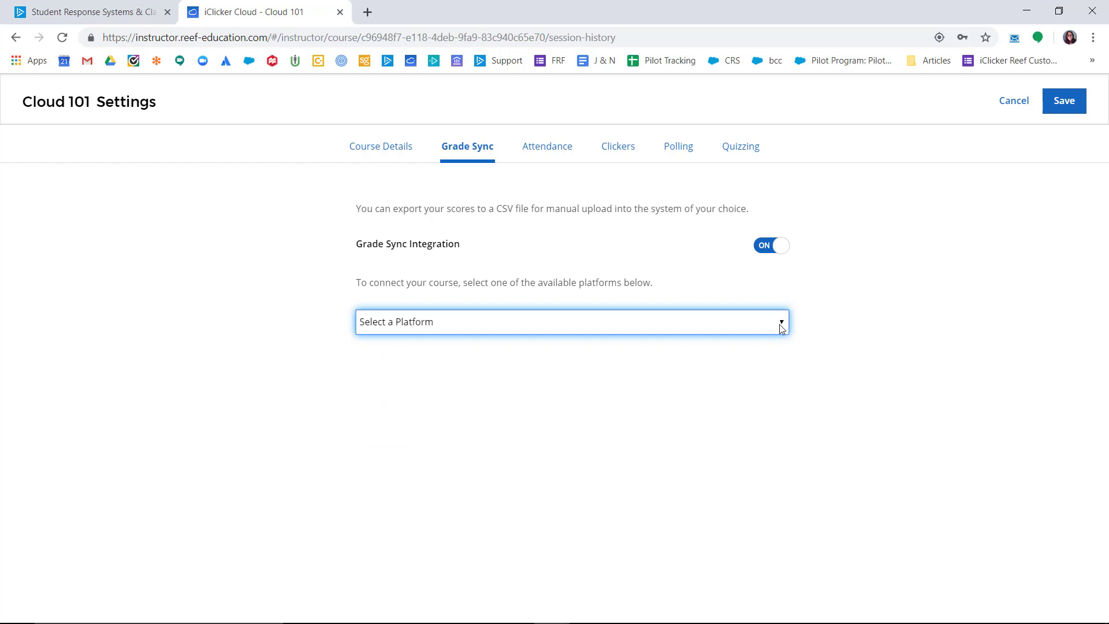
click(763, 247)
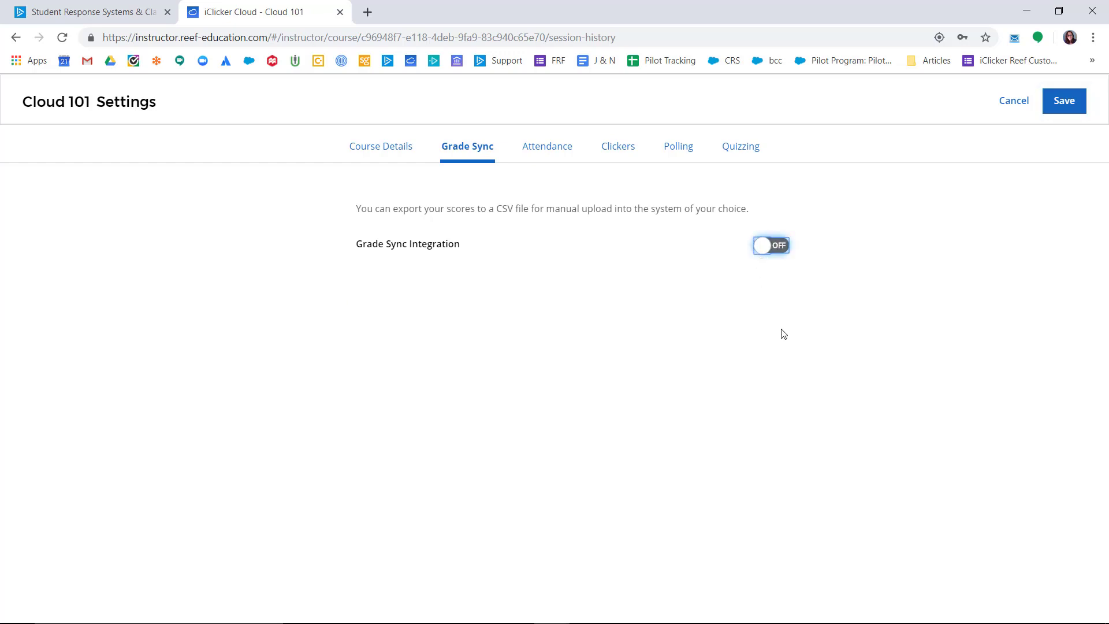
click(1061, 107)
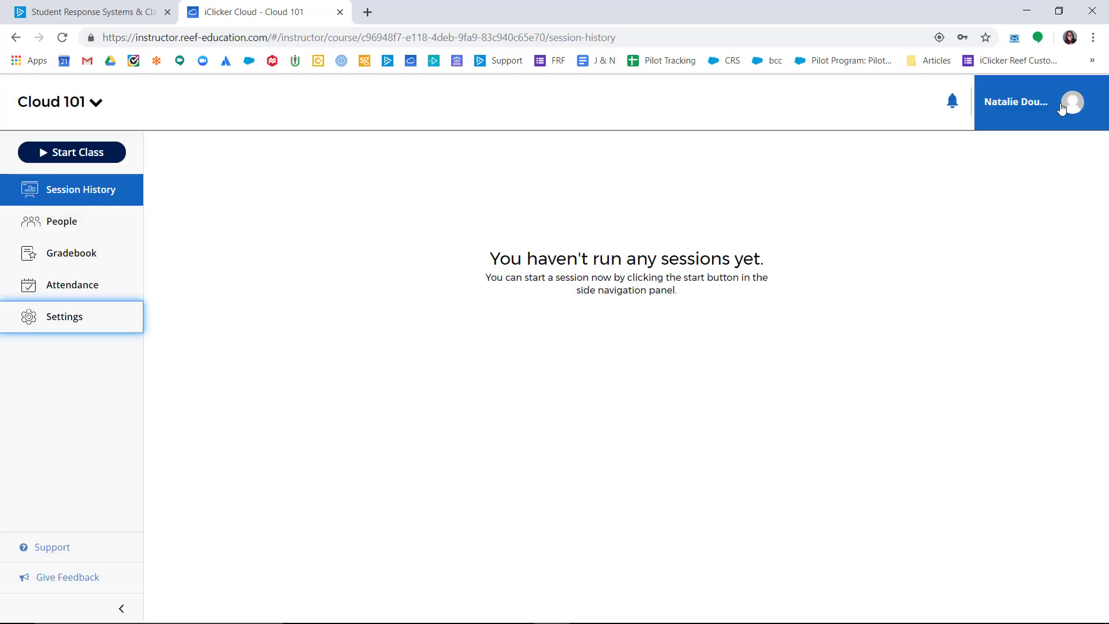
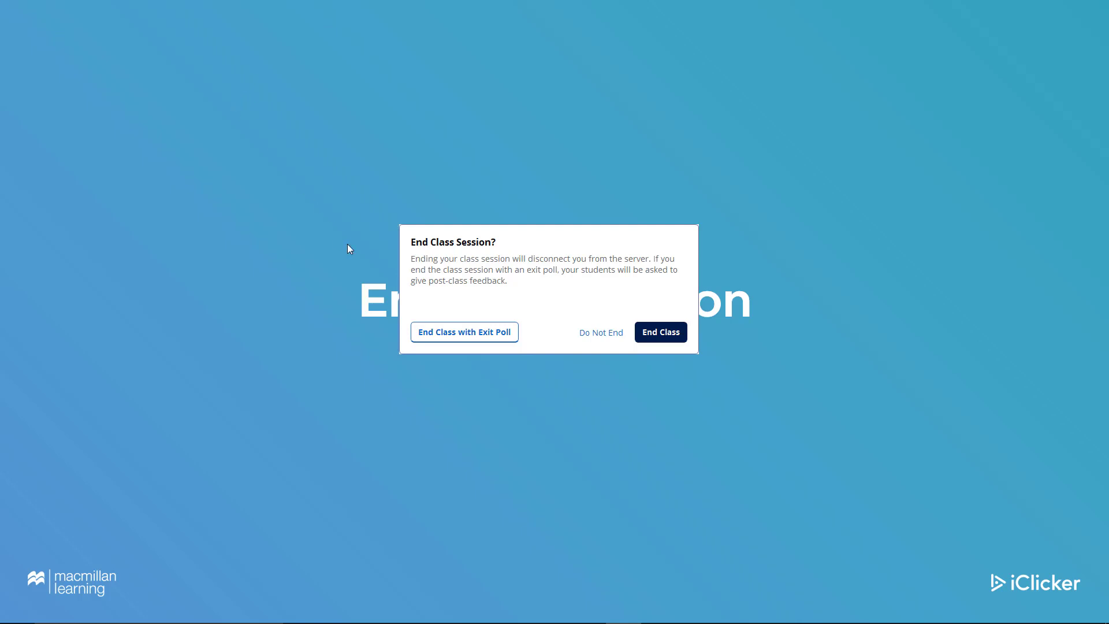
End the class session without an exit poll and close the Courses window.
click(664, 334)
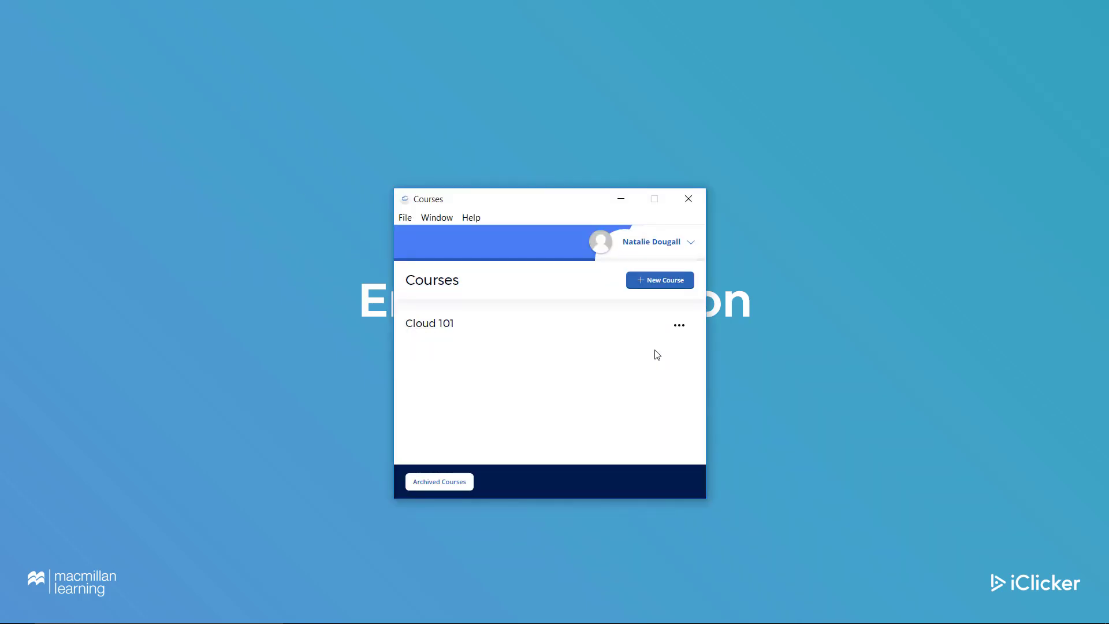
click(694, 198)
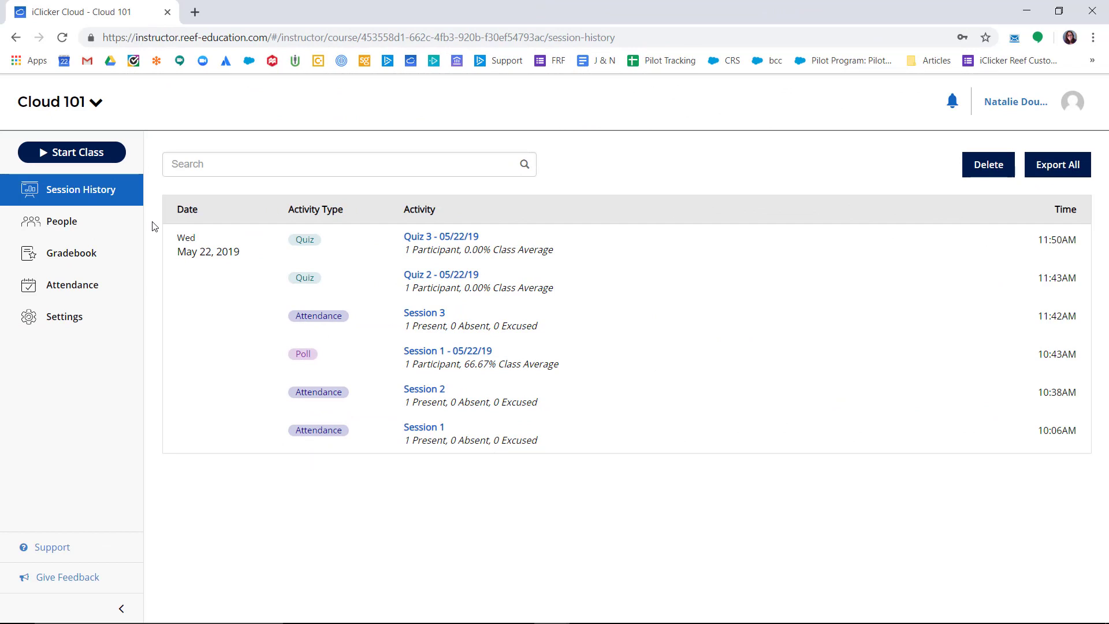
Remove the listed student from the Cloud 101 roster.
click(99, 229)
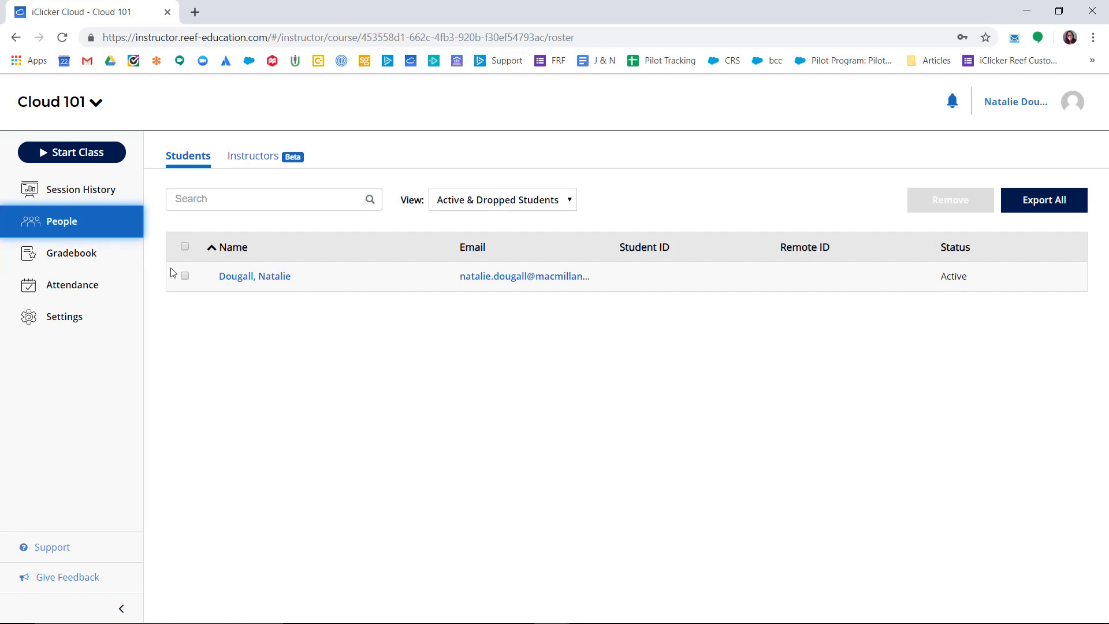
click(185, 276)
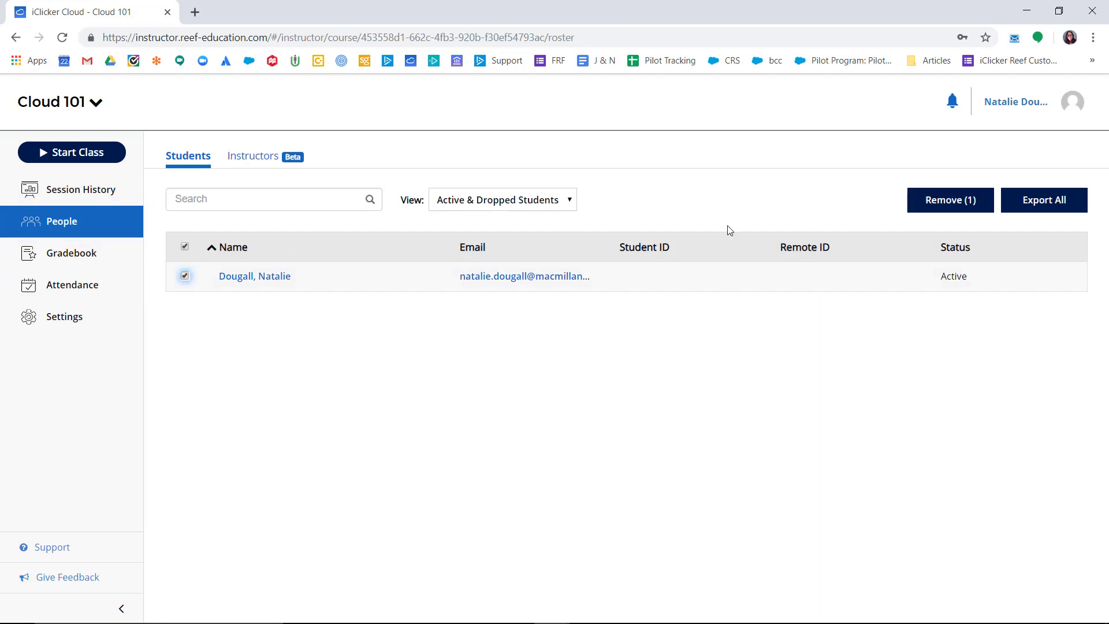
click(933, 202)
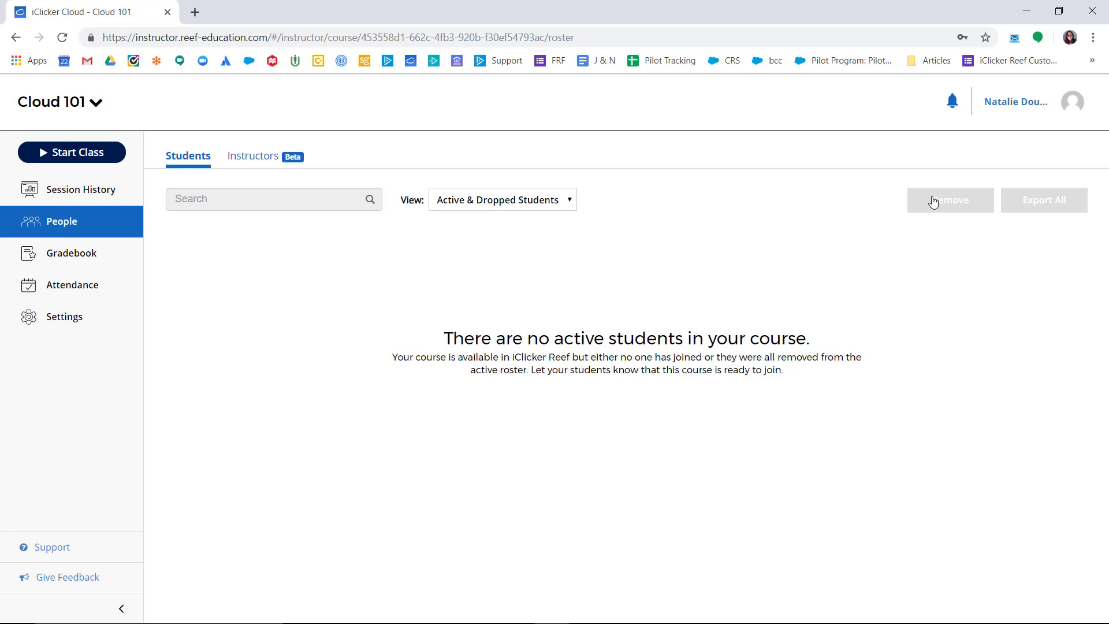
Filter the roster to Removed Students and reactivate the removed student.
click(569, 202)
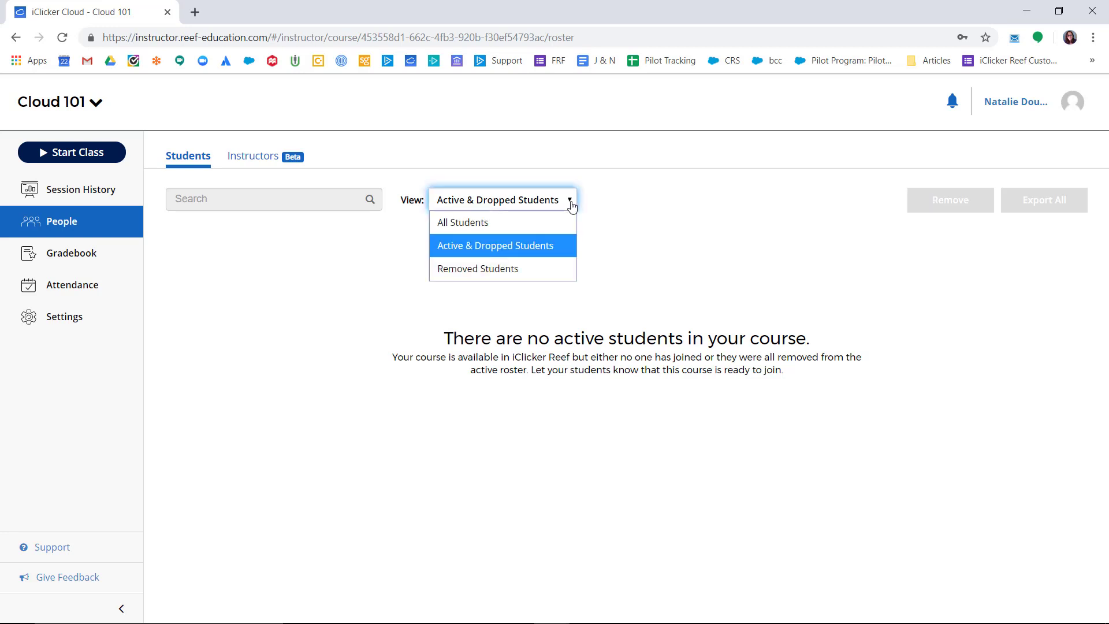
click(542, 269)
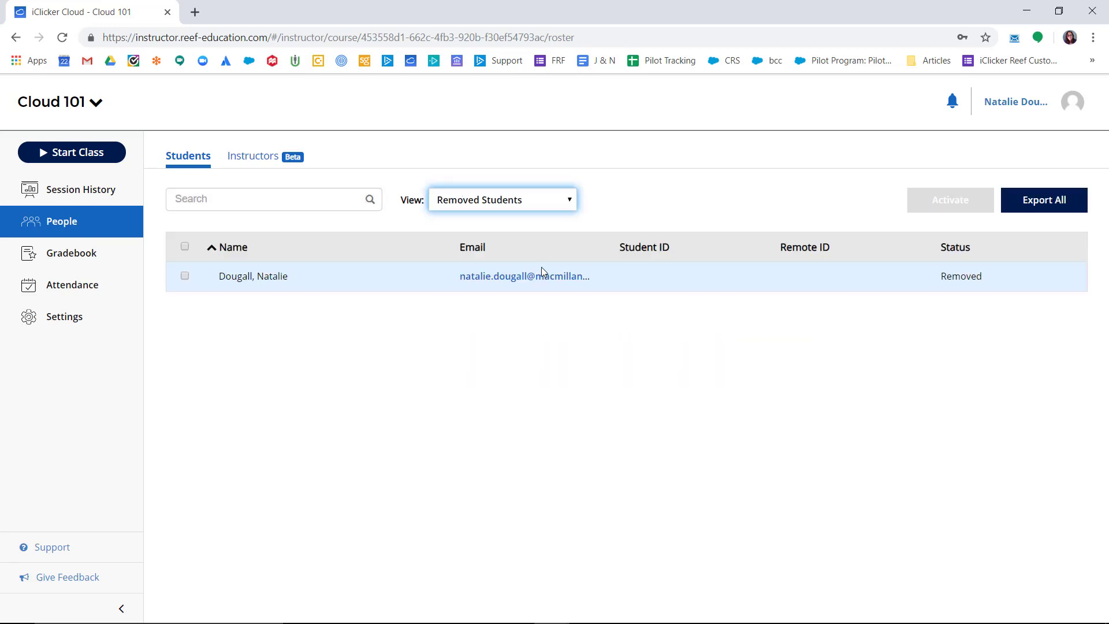
click(184, 276)
click(920, 199)
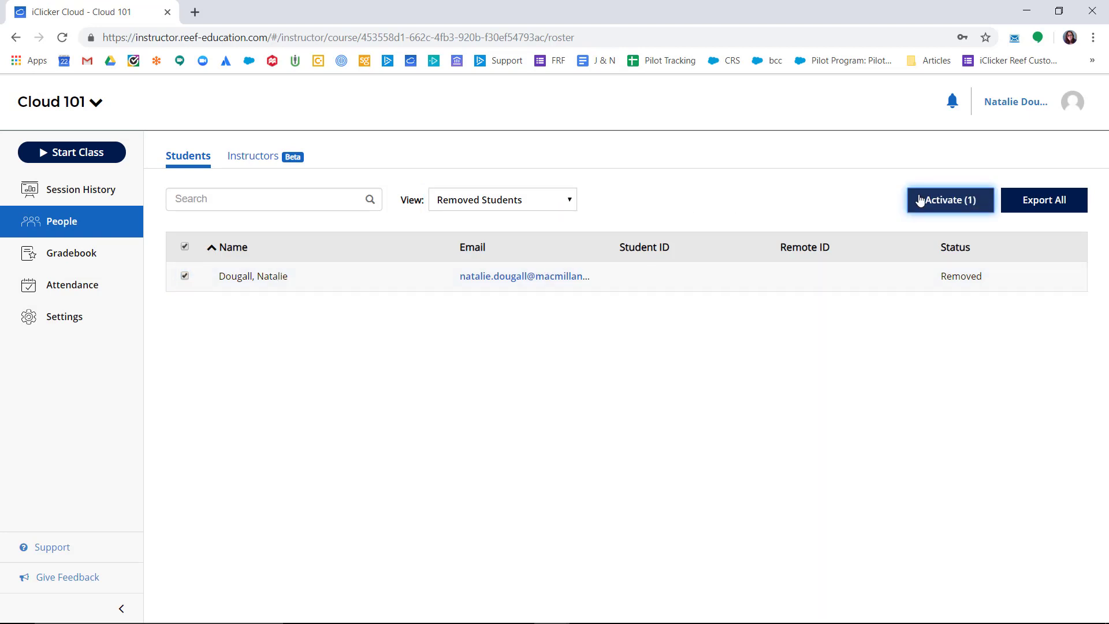
View the course's instructor list and the form for adding an instructor, and dismiss the form without adding anyone.
click(260, 160)
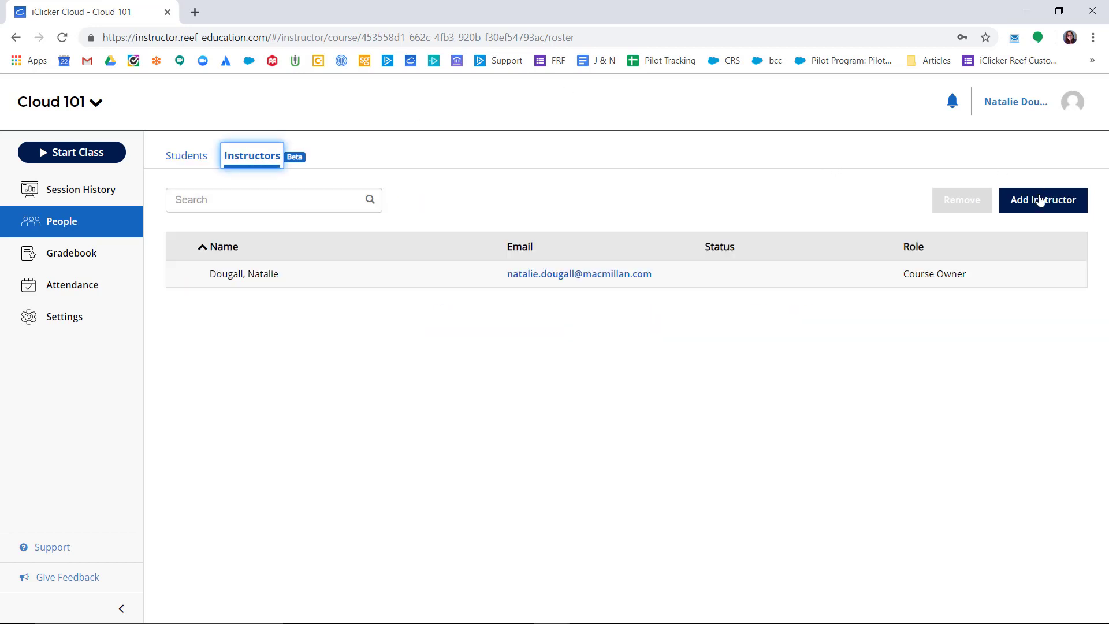
click(1039, 200)
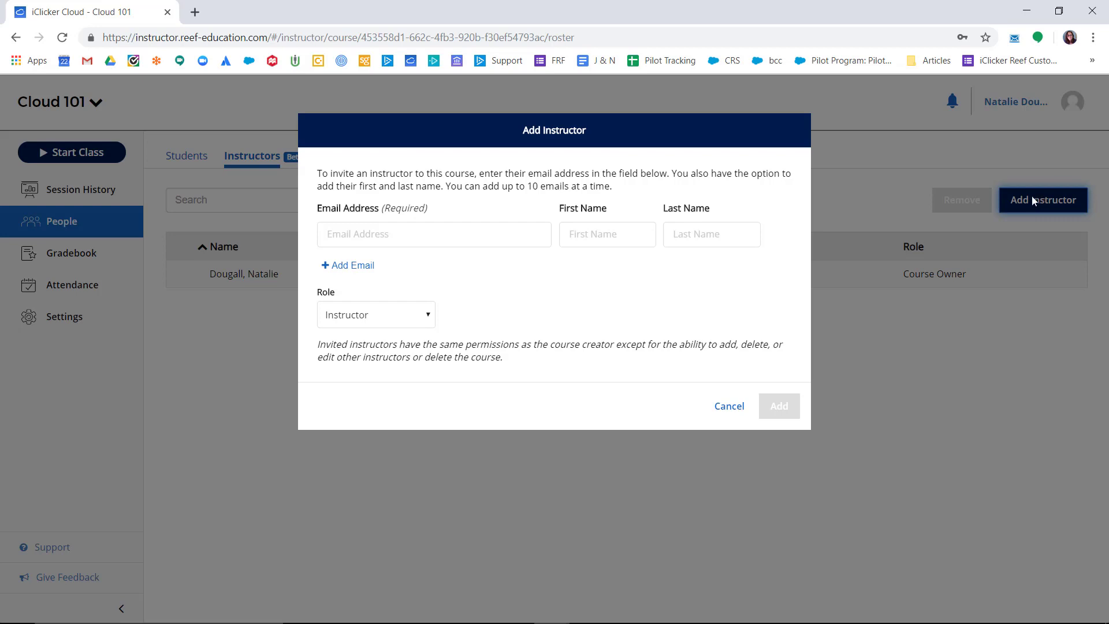
click(730, 407)
Open the student's overview from the Students list, review the activity results, and open the Session 1 - 05/22/19 poll.
click(207, 162)
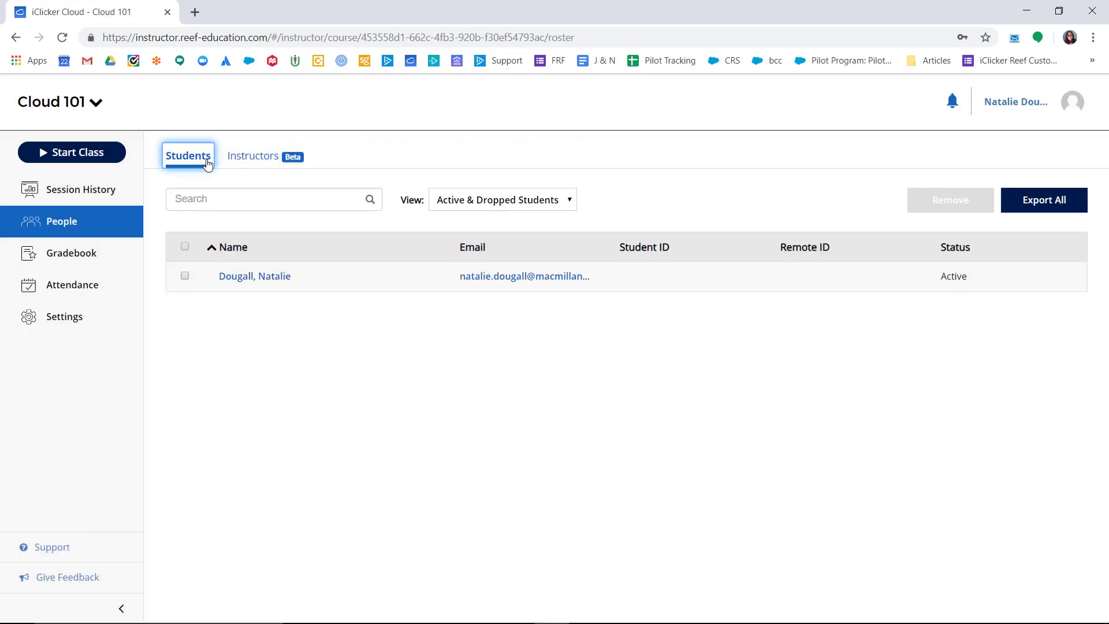
click(242, 281)
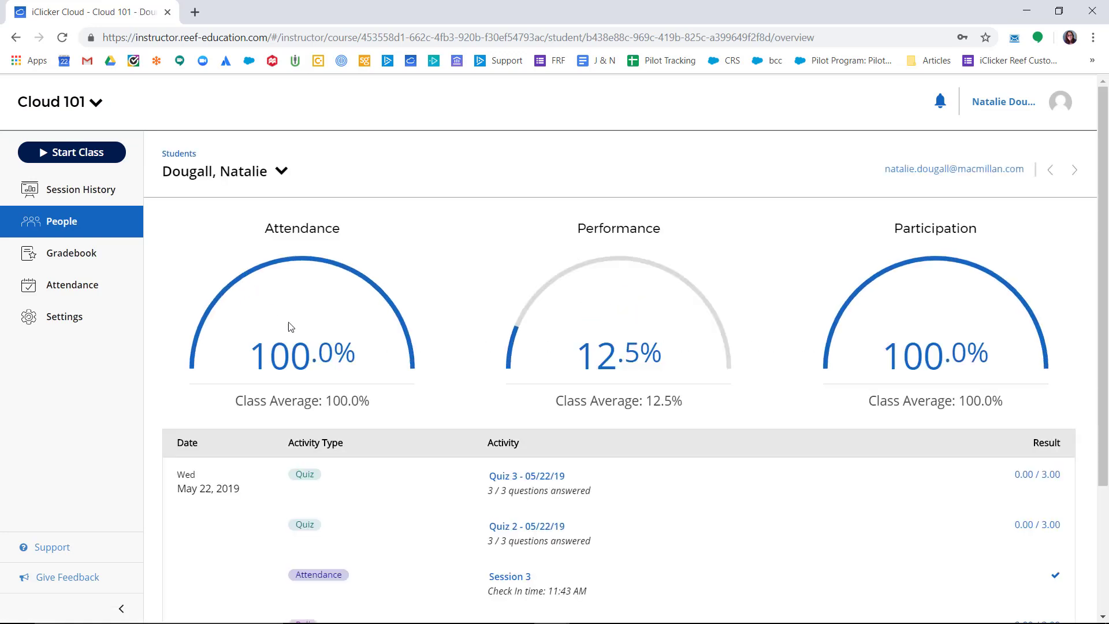
scroll(433, 505, down, 3)
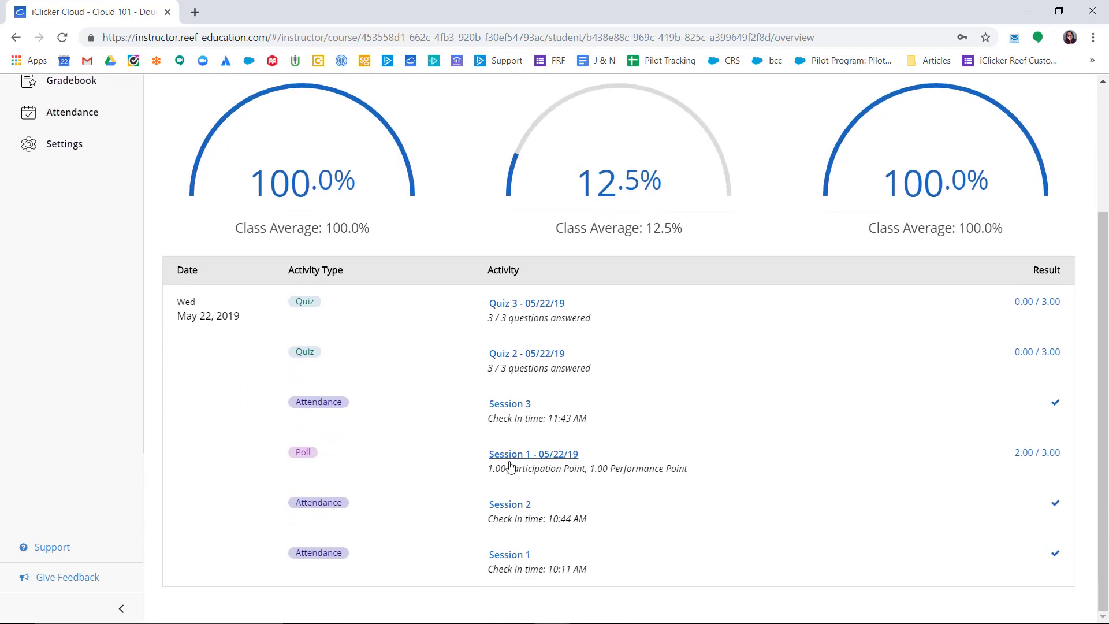
click(512, 466)
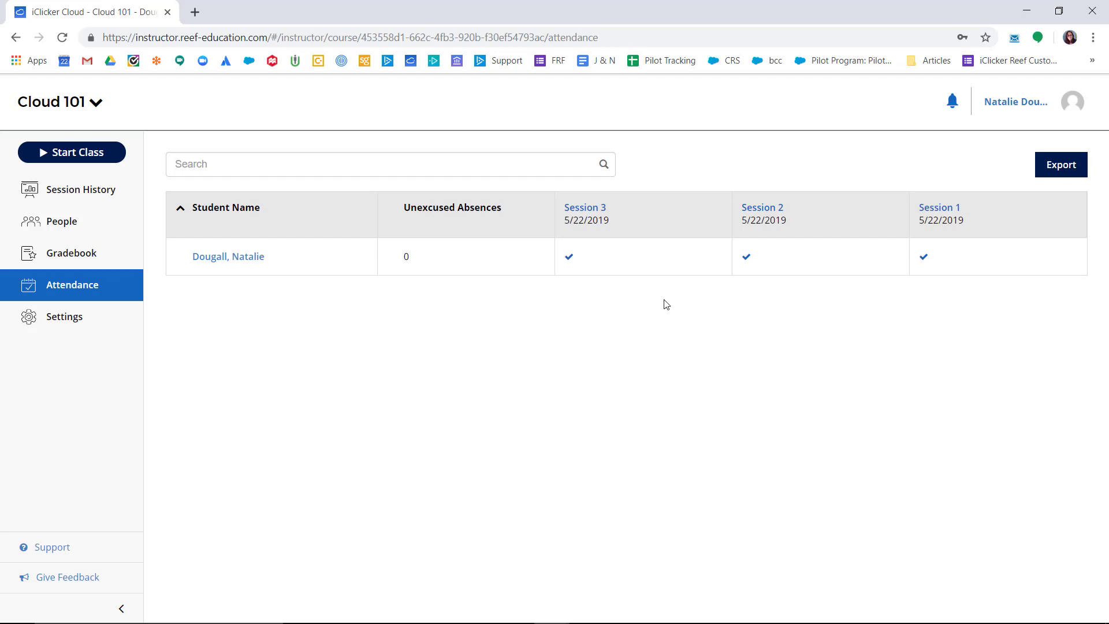
Mark the student as Excused for attendance Session 2 with the note "Athletic event." and save the change.
click(754, 260)
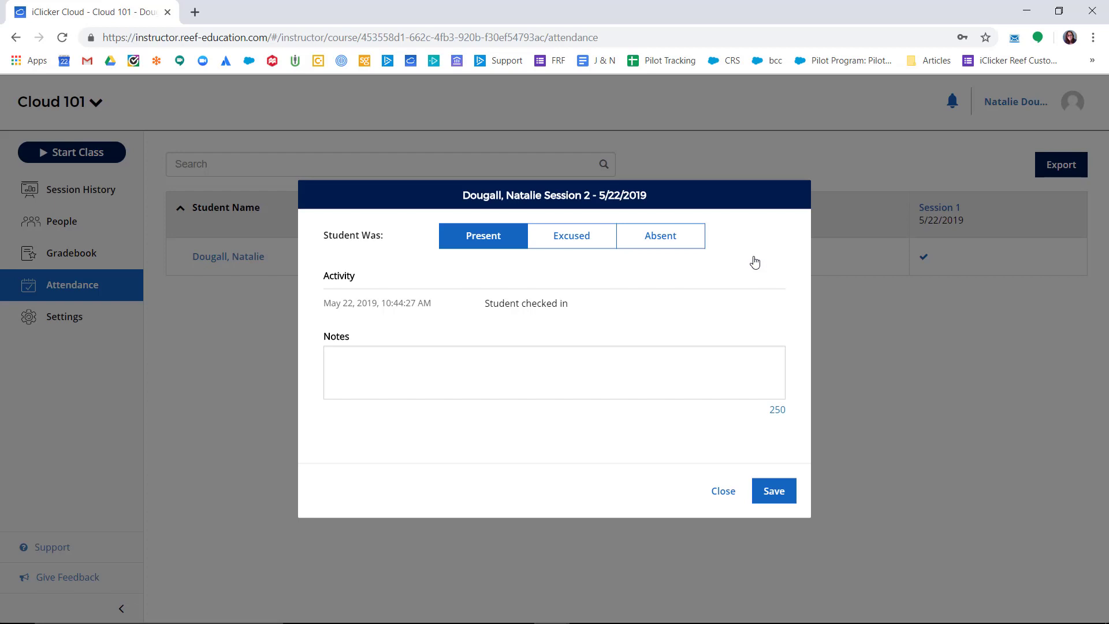
click(595, 244)
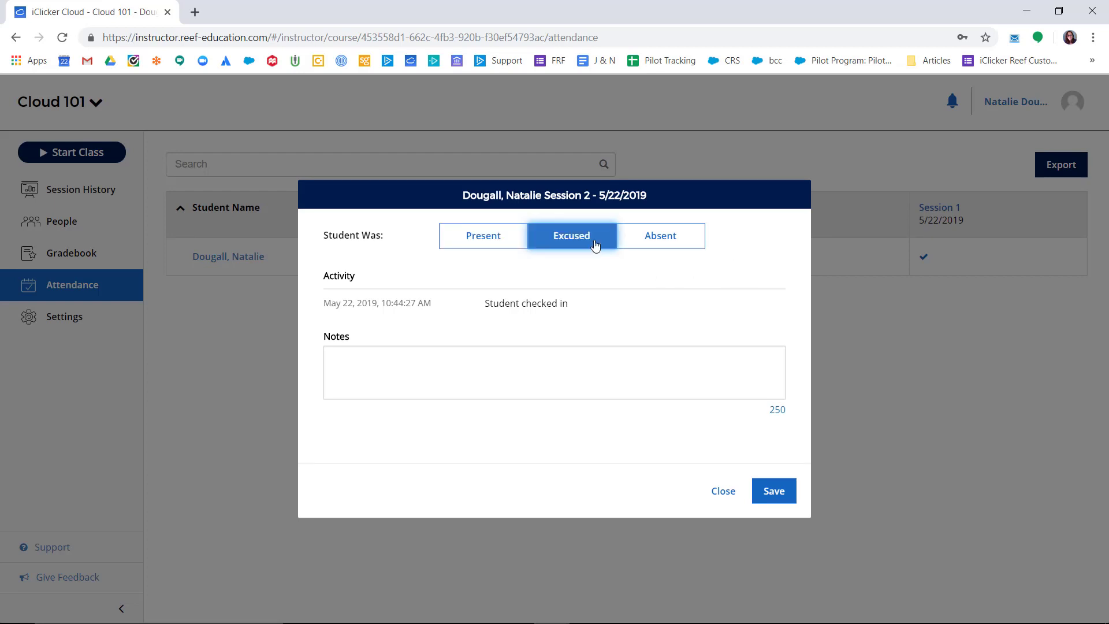
click(560, 383)
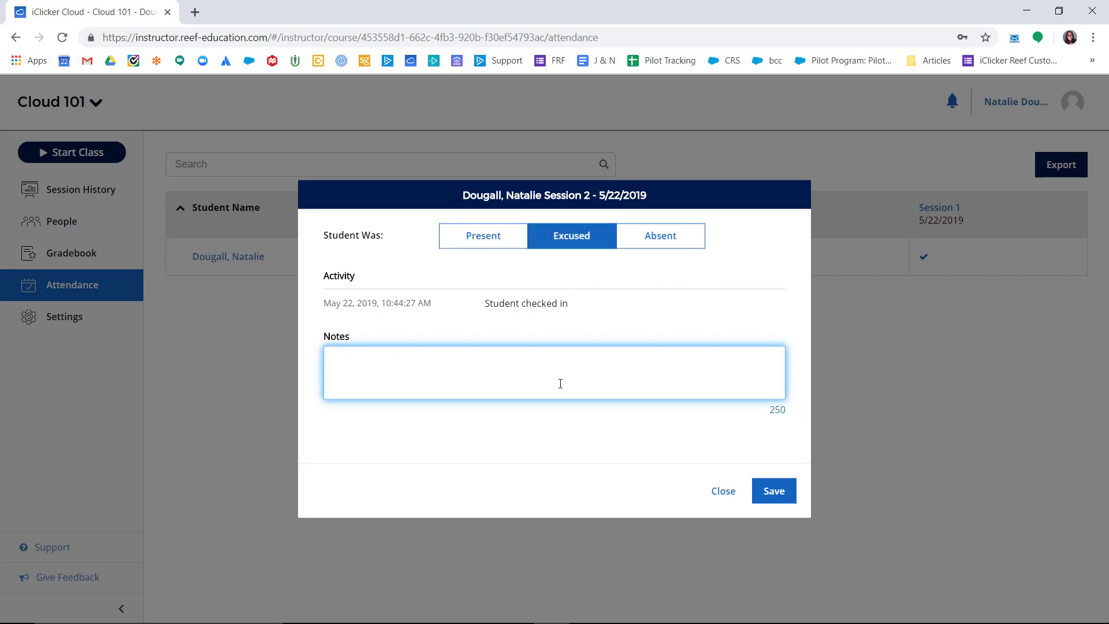
text(Athletic event.)
click(766, 494)
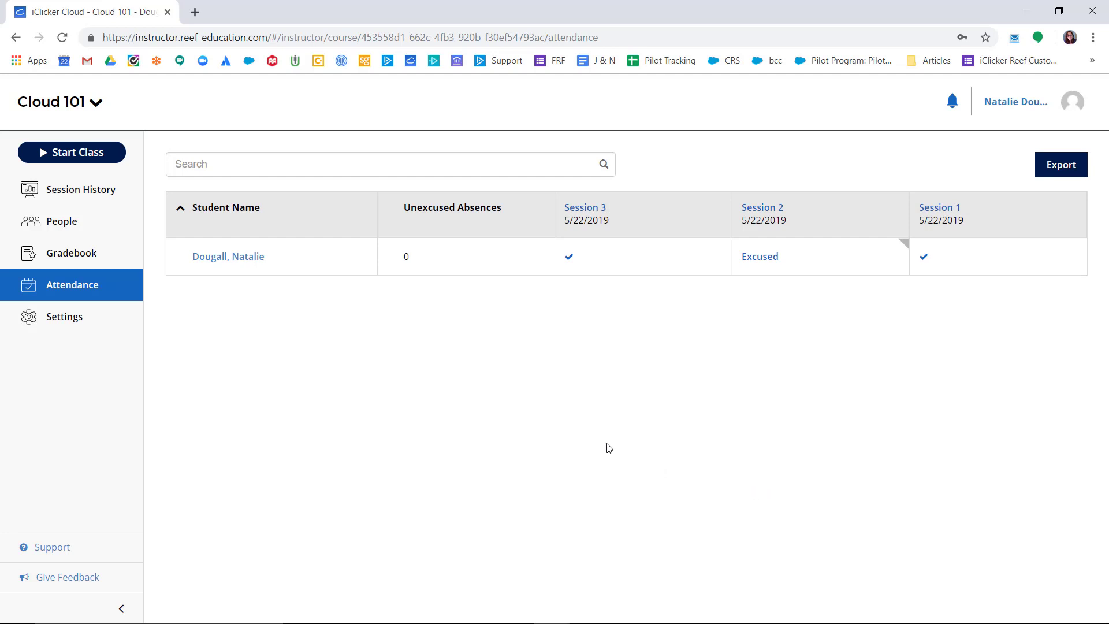
Delete Session 3 from the course's attendance records.
click(587, 213)
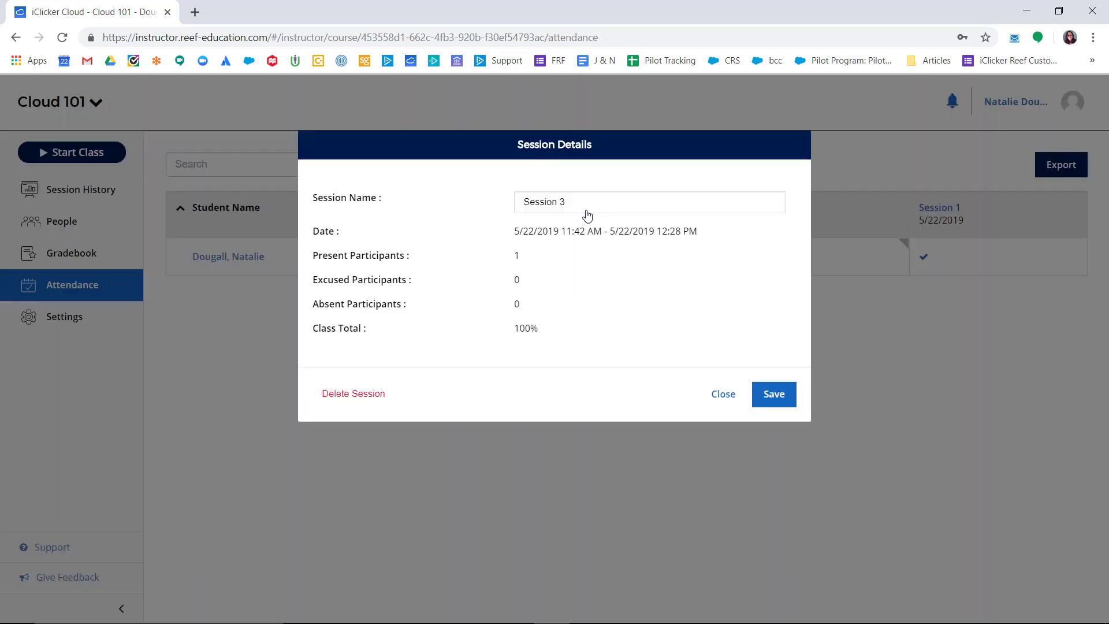
click(374, 396)
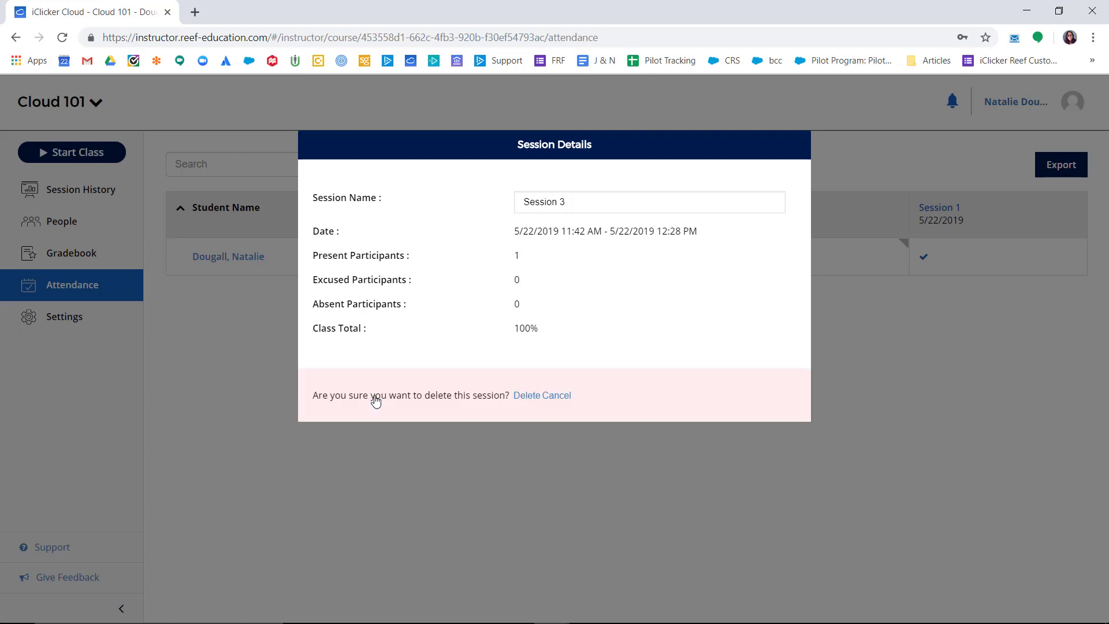
click(525, 396)
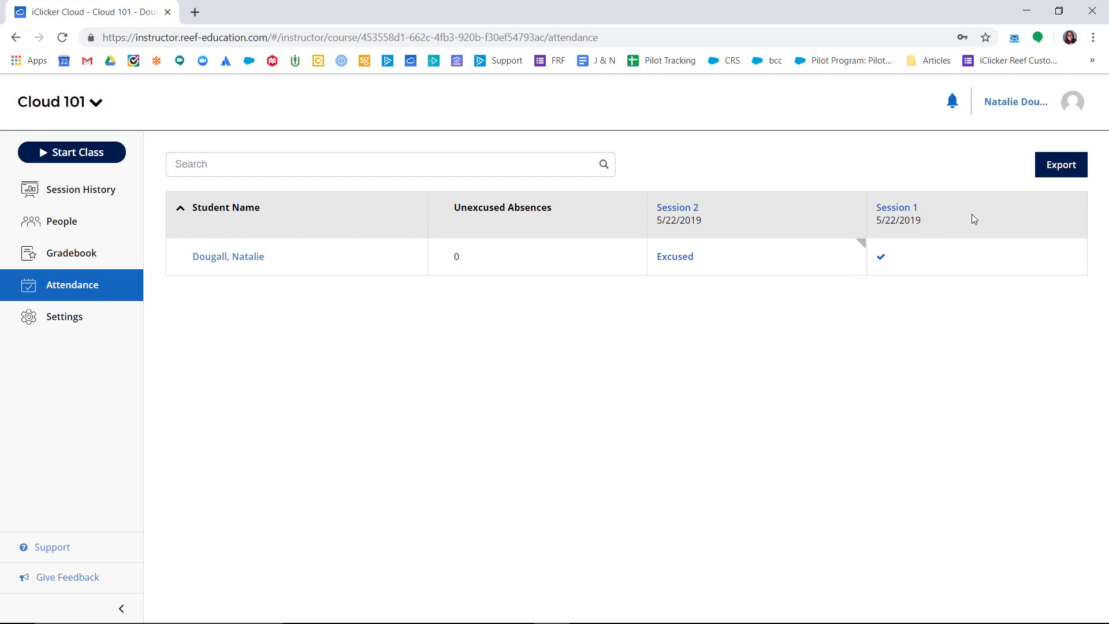
Export the attendance for Session 2 and Session 1 in the Attendance (.csv) format.
click(1054, 161)
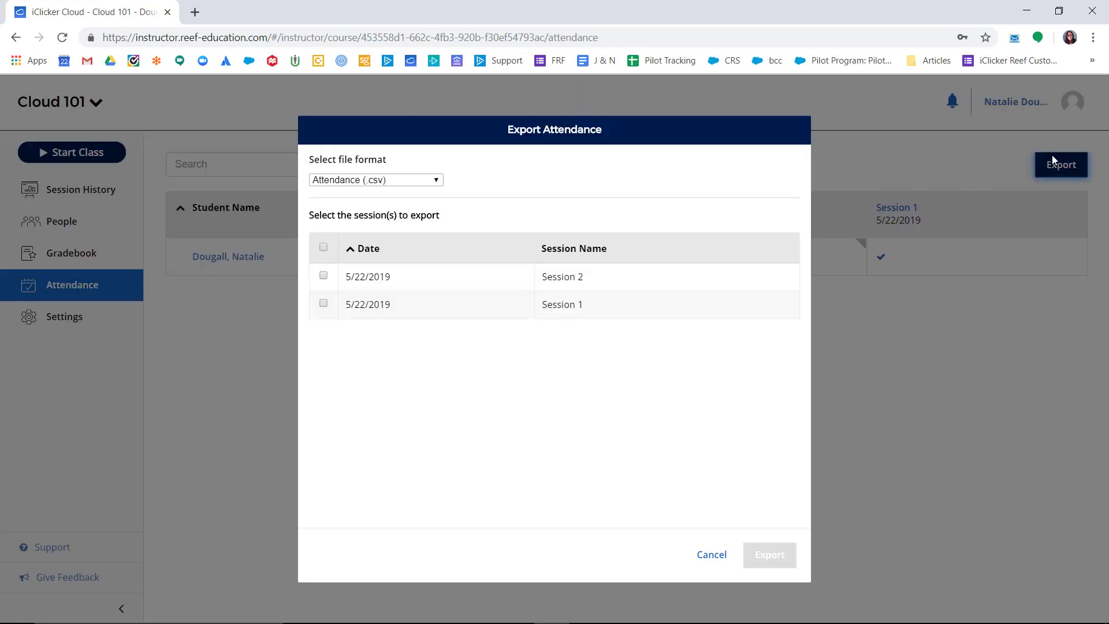
click(323, 276)
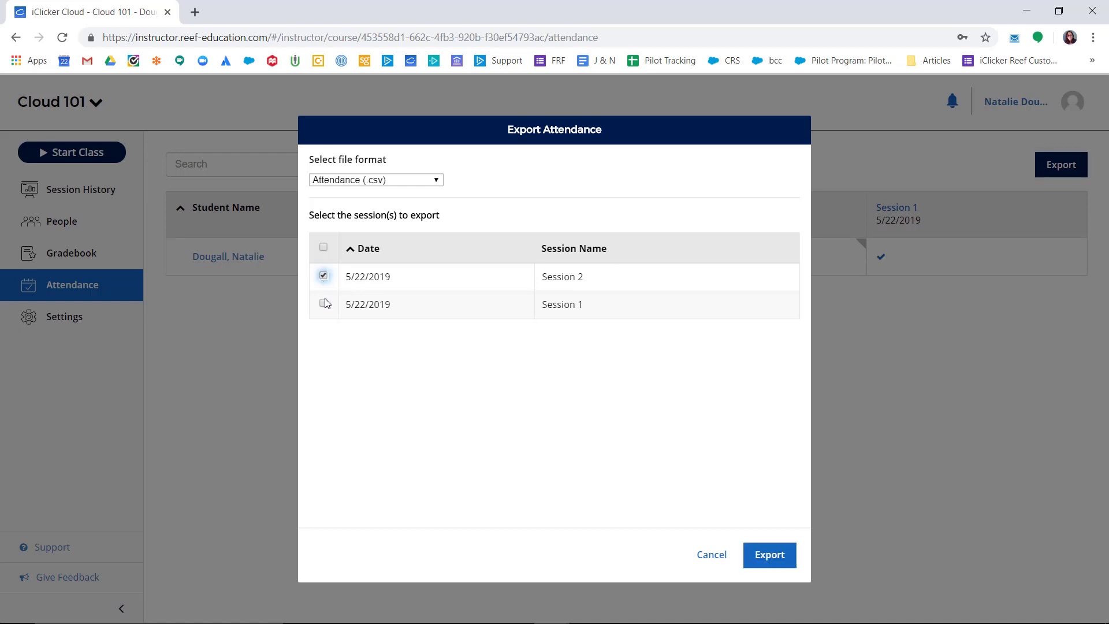
click(323, 303)
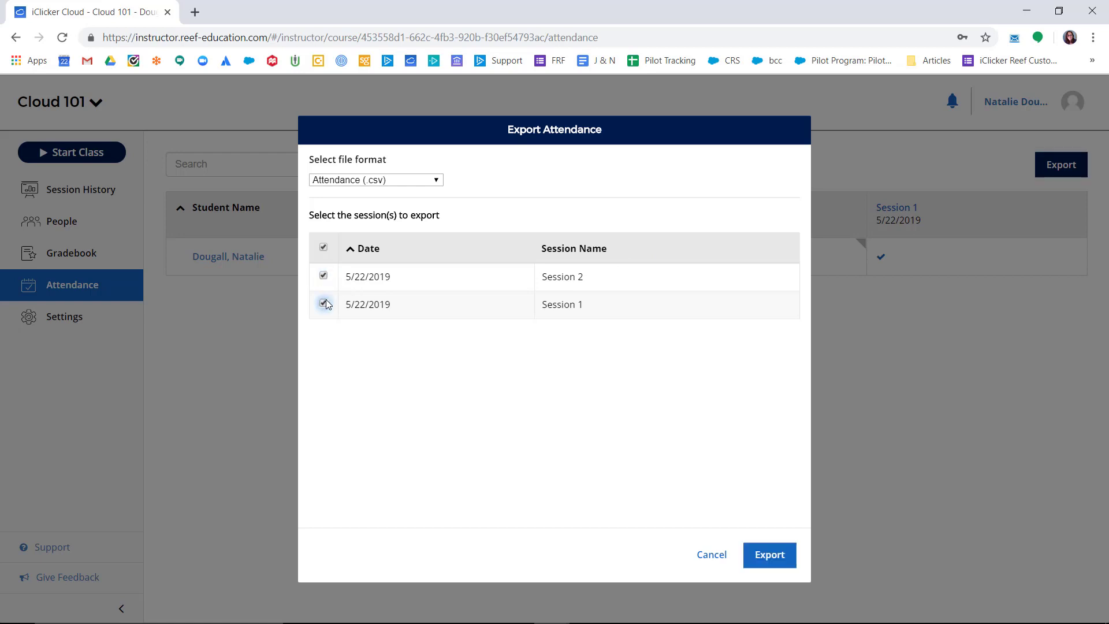
click(772, 556)
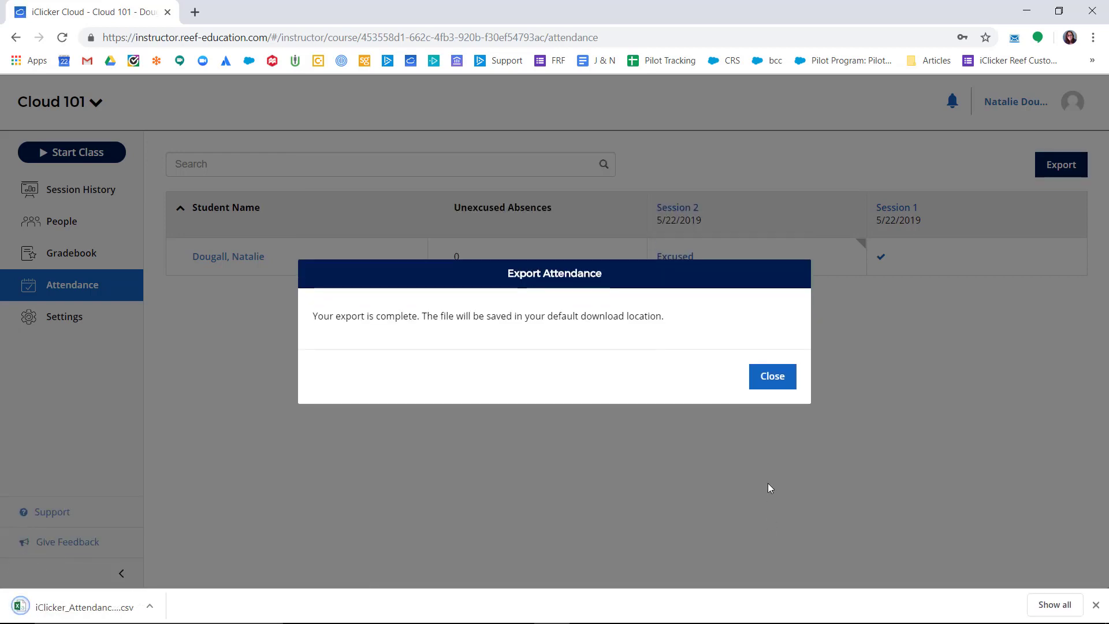
click(773, 378)
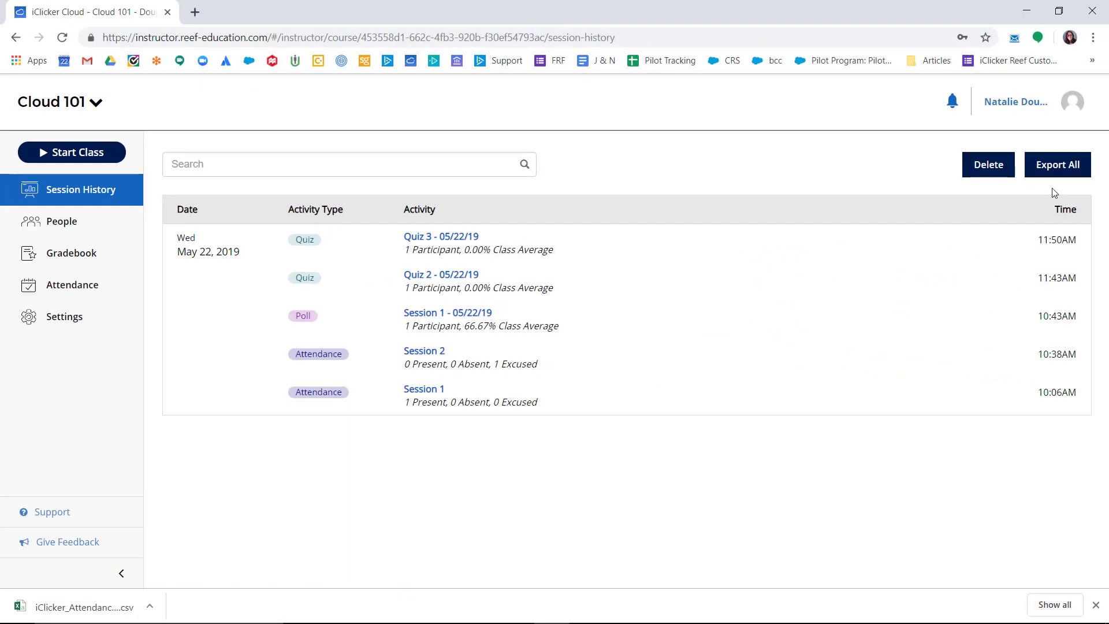
Grade Question 1 of the Session 1 - 05/22/19 poll by marking responses A through E as correct, 1 point each.
click(482, 320)
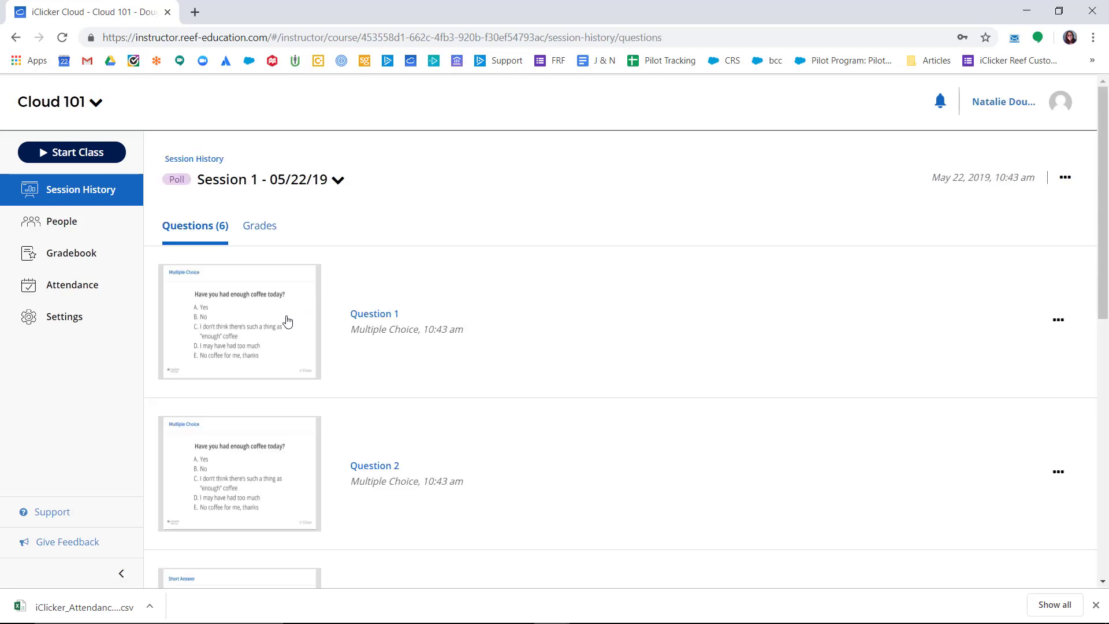
click(287, 321)
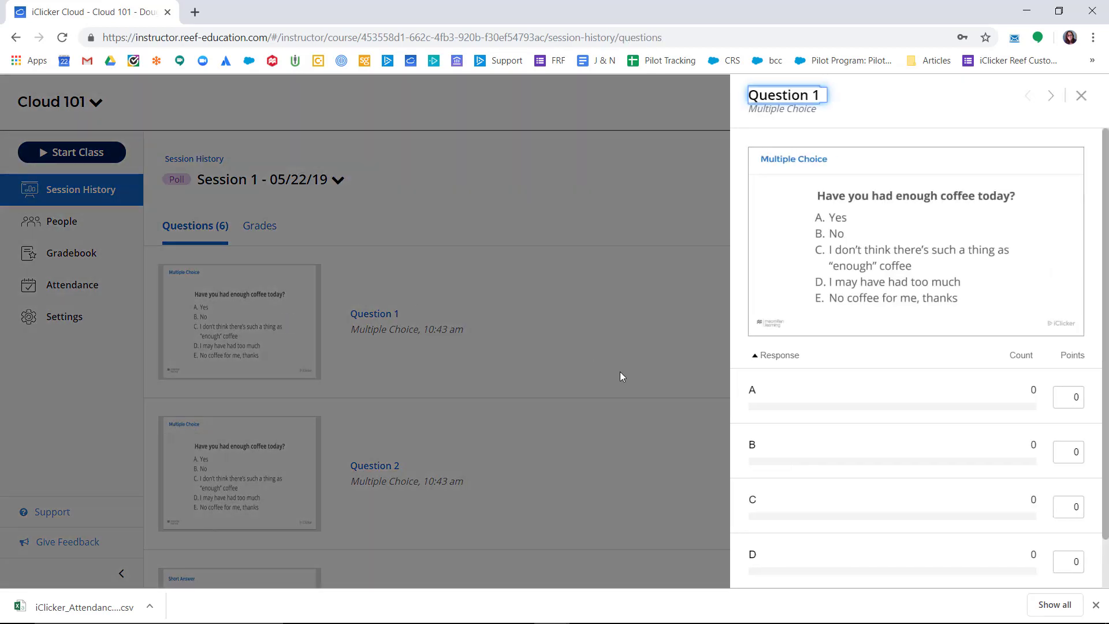
click(795, 404)
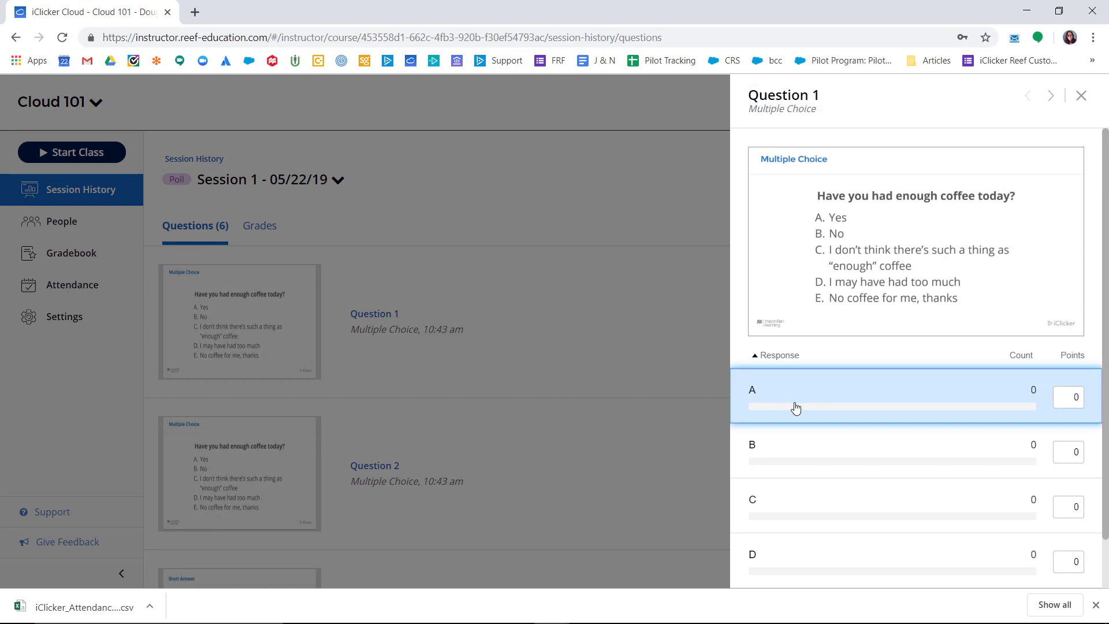
click(804, 457)
click(822, 514)
scroll(822, 514, down, 1)
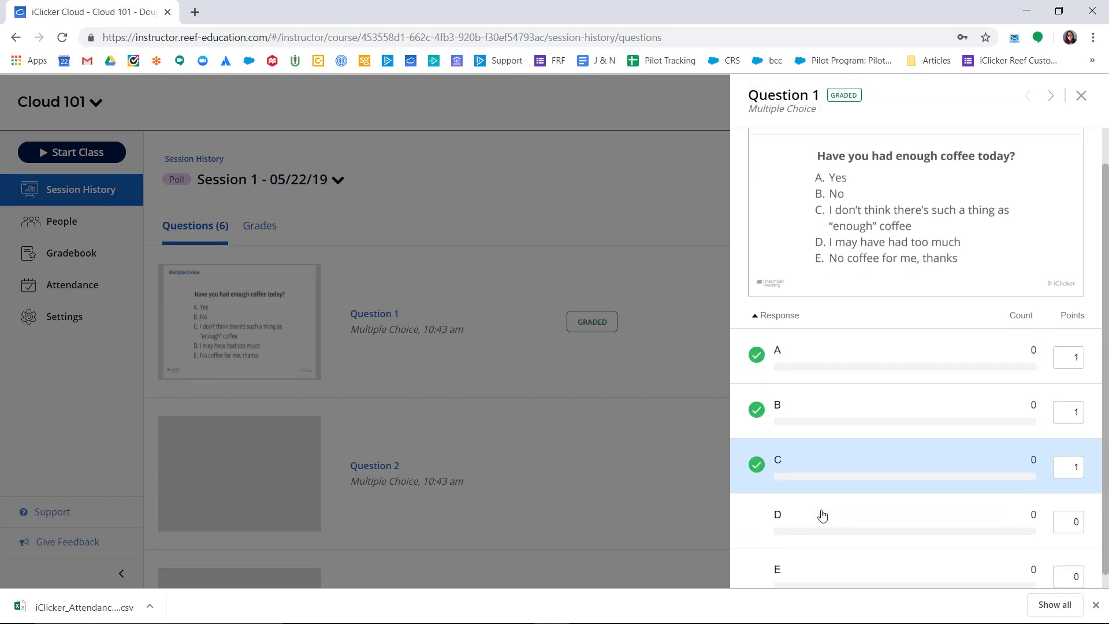
click(817, 495)
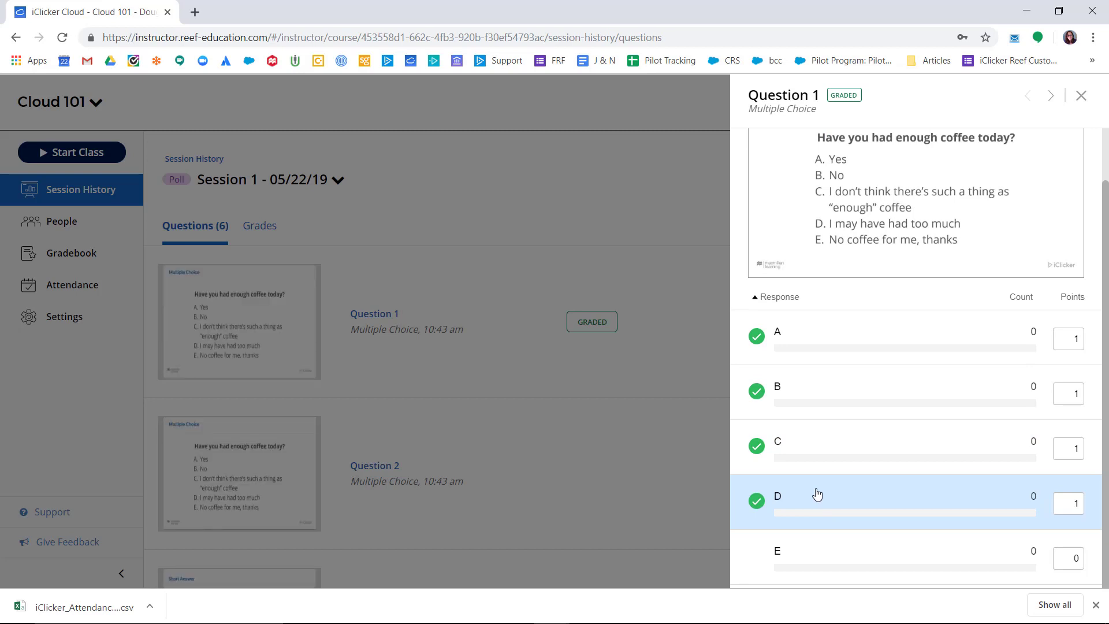
click(804, 577)
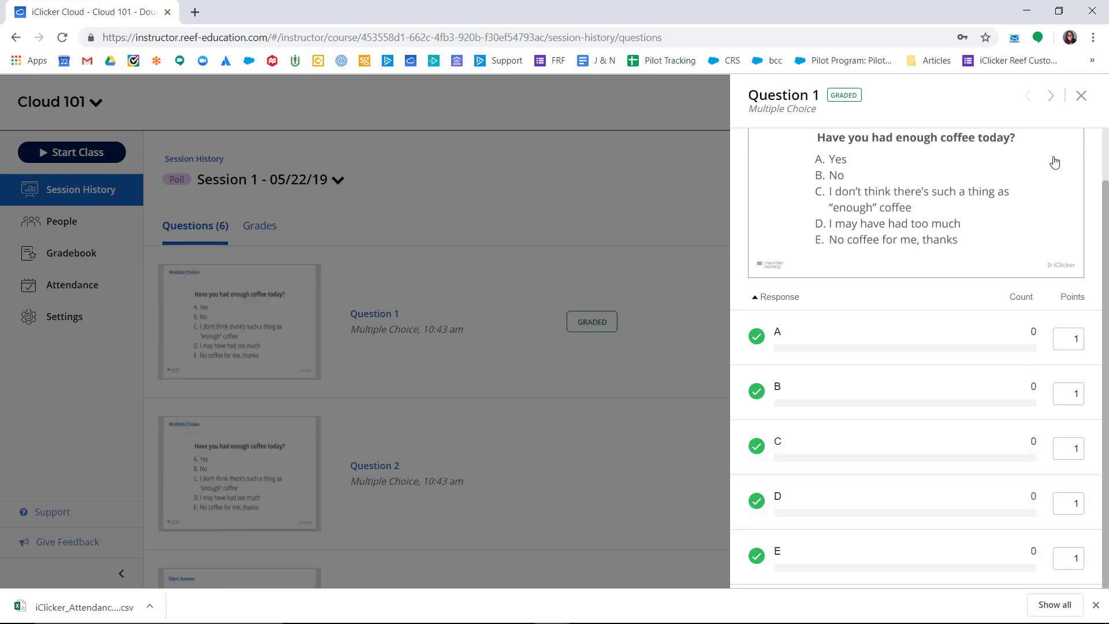
click(1080, 96)
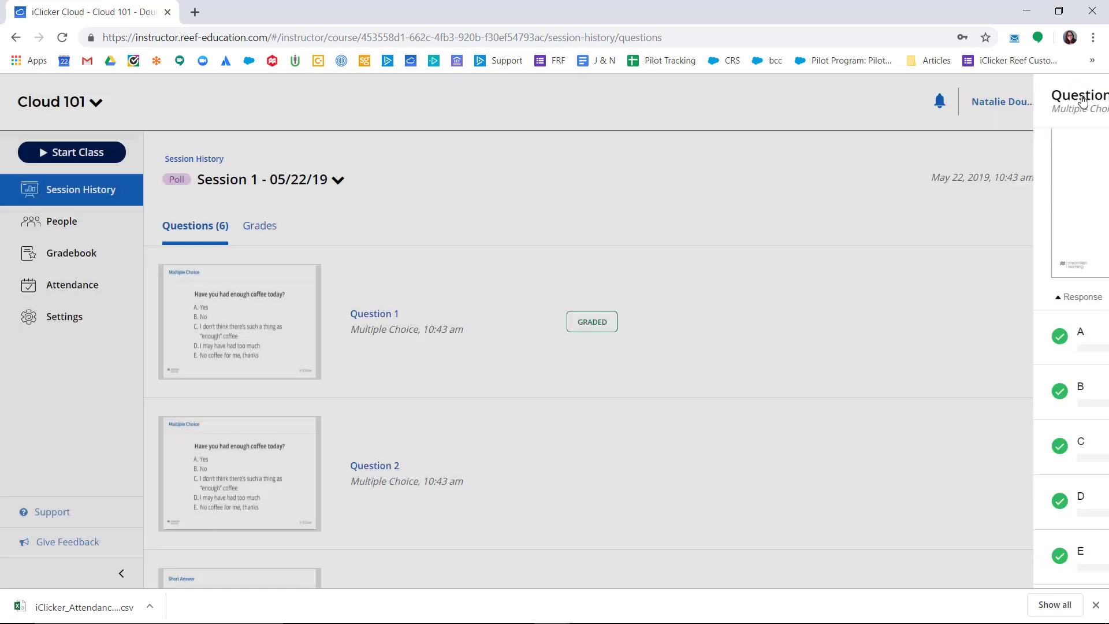
Regrade Question 1 of Quiz 2 - 05/22/19 so responses B, C and E are correct and D is not.
click(194, 159)
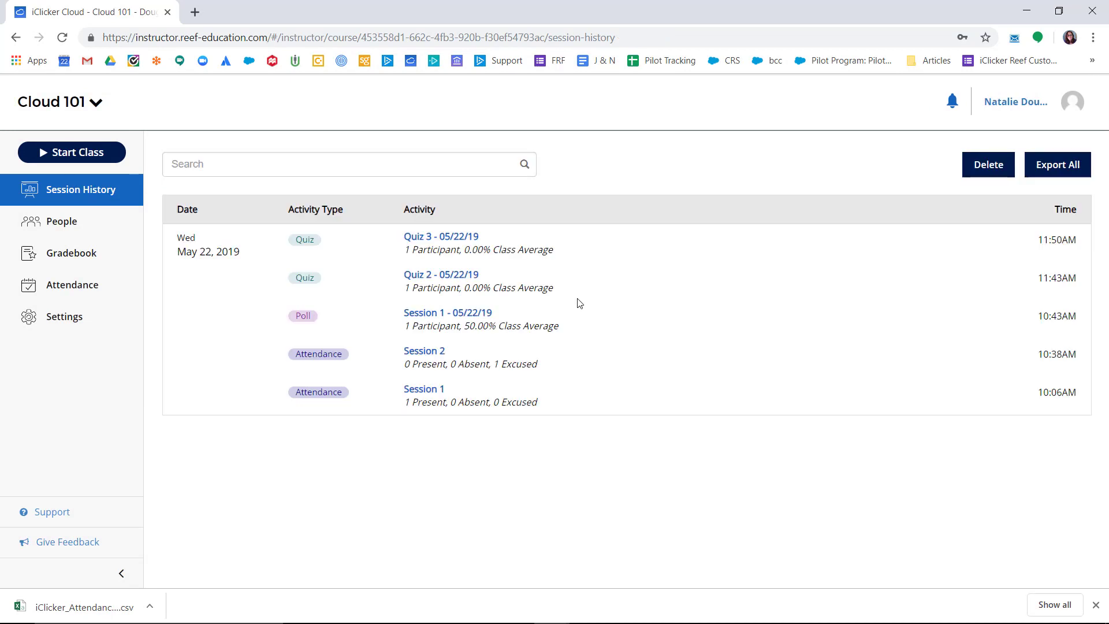
click(474, 276)
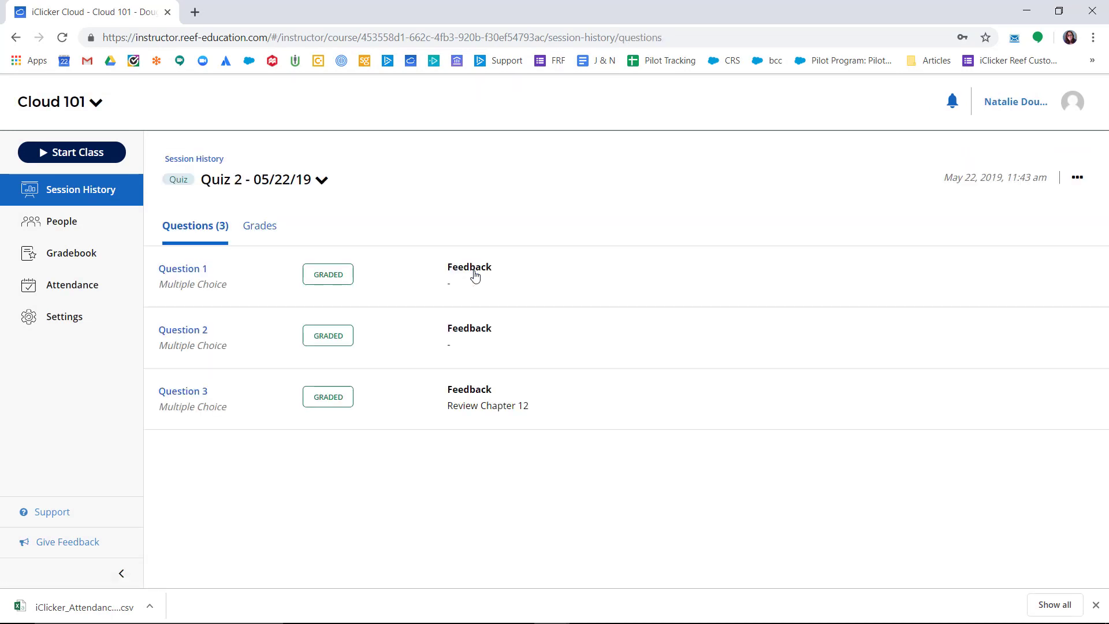
click(199, 275)
click(819, 263)
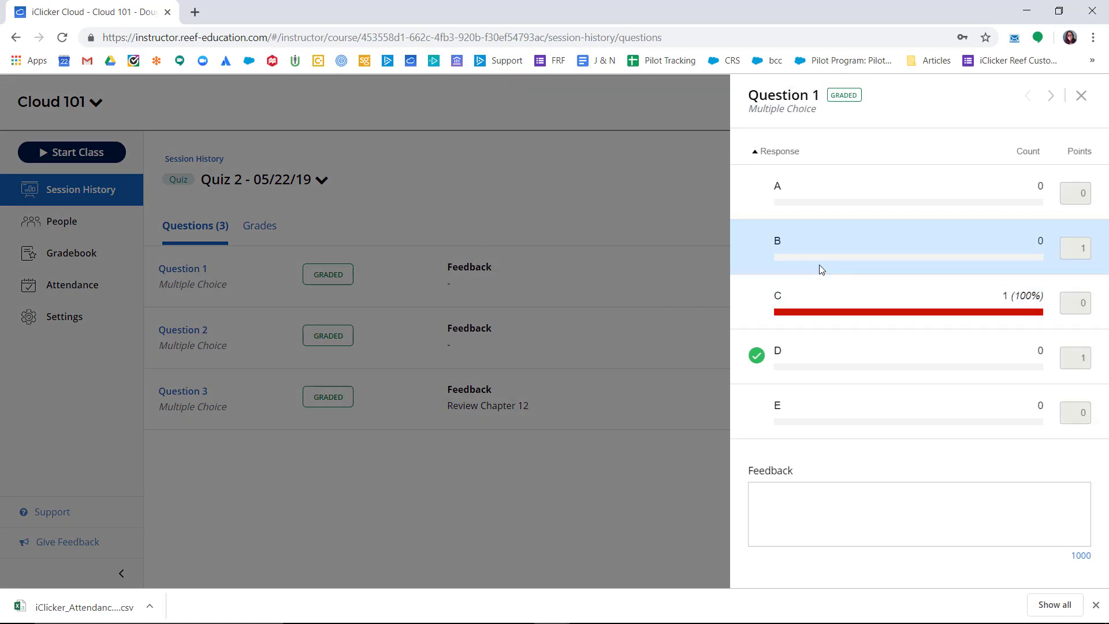
click(835, 361)
click(839, 424)
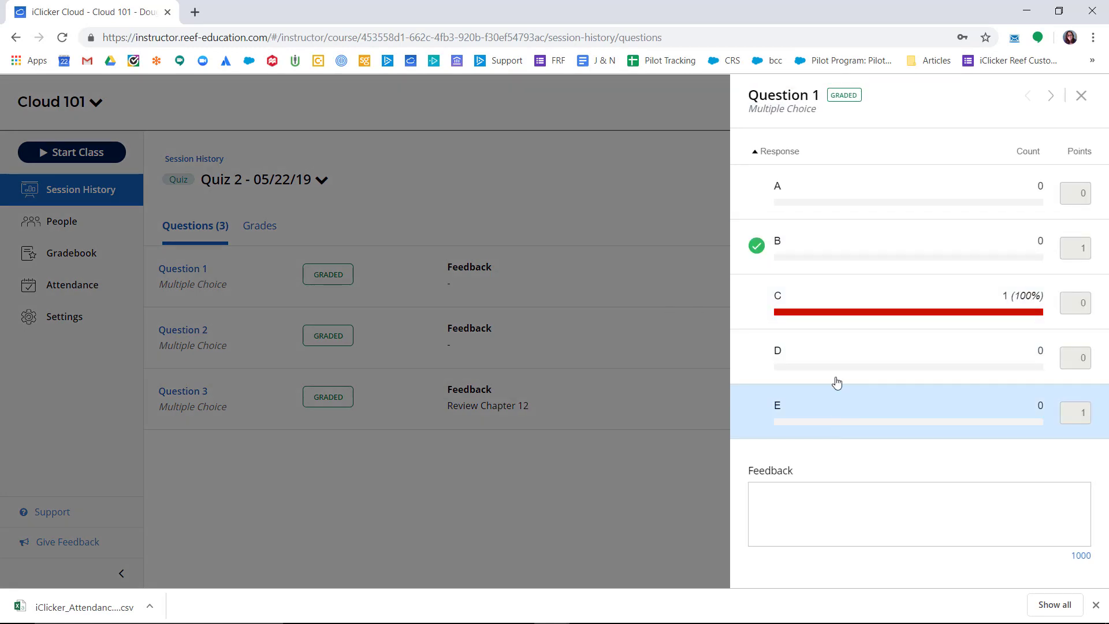
click(834, 319)
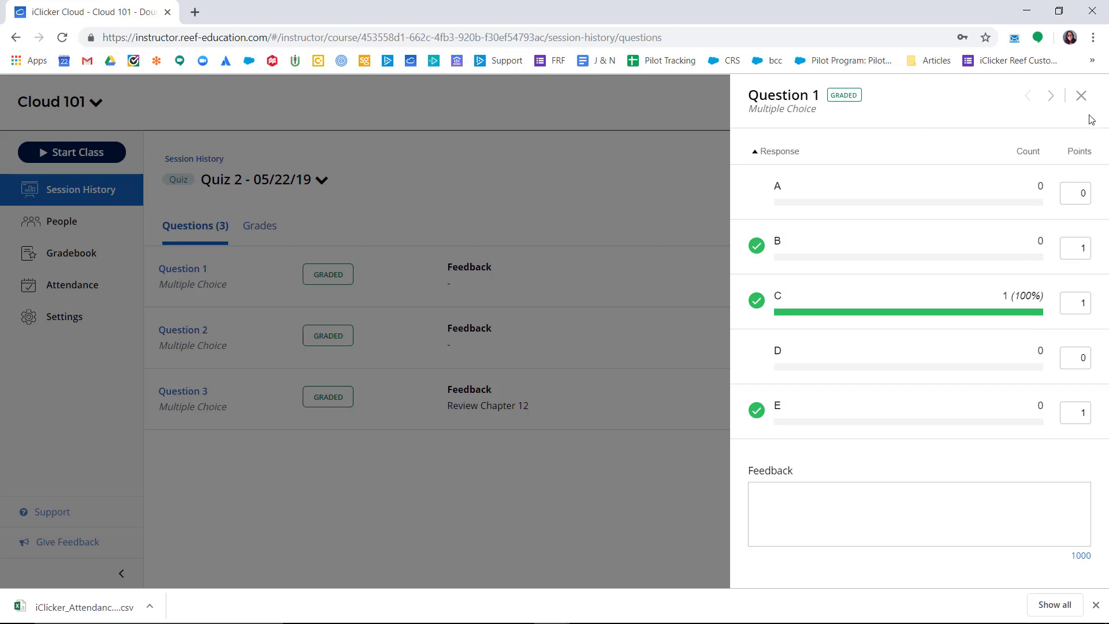
click(1081, 95)
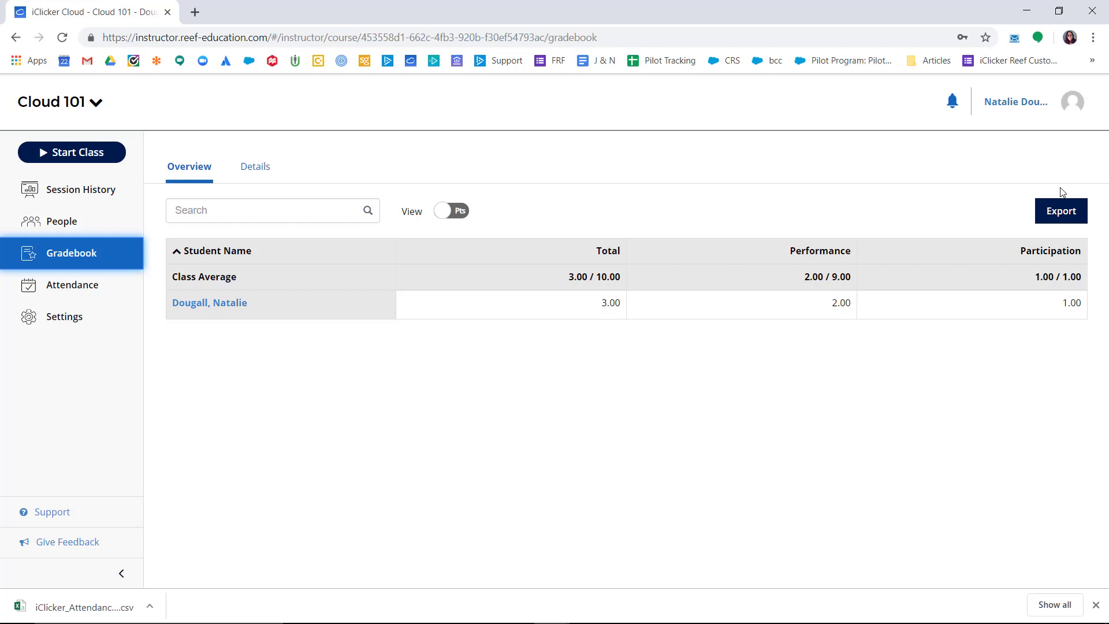
Open the gradebook's Export Grades dialog and check the available file formats.
click(1061, 211)
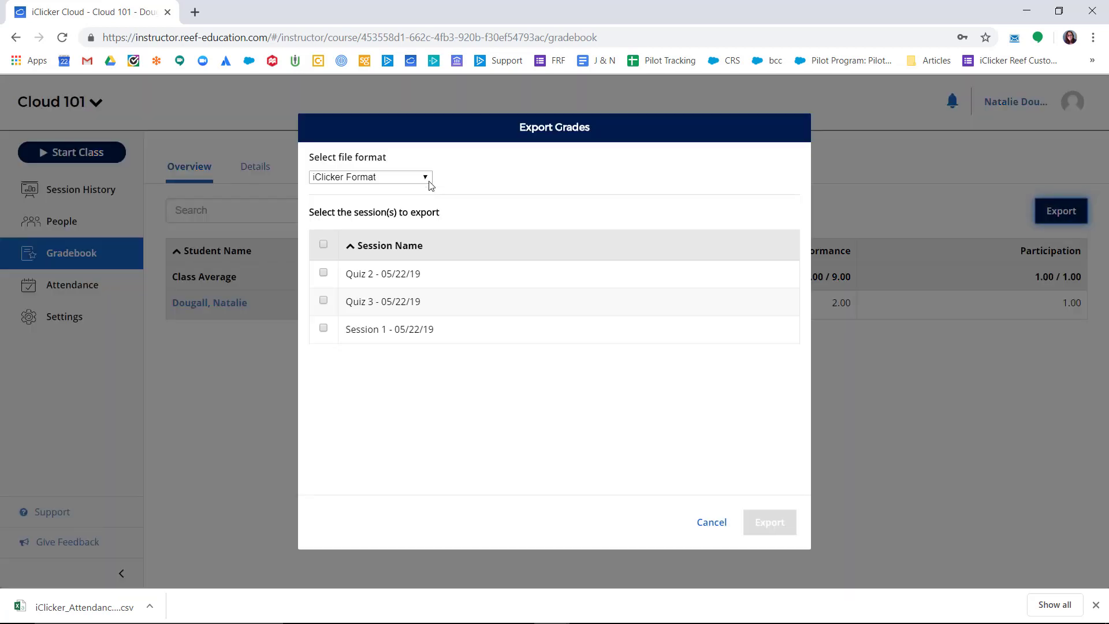
click(426, 178)
click(426, 180)
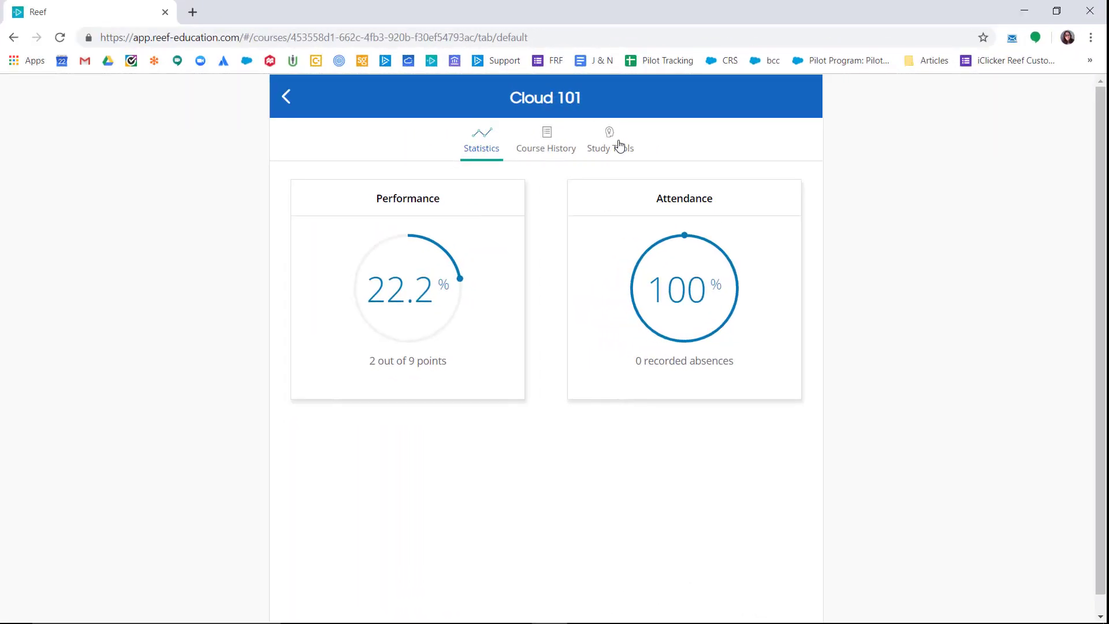
In the Reef student app, open the Cloud 101 flashcards and flip the first multiple choice card and the short answer card.
click(619, 145)
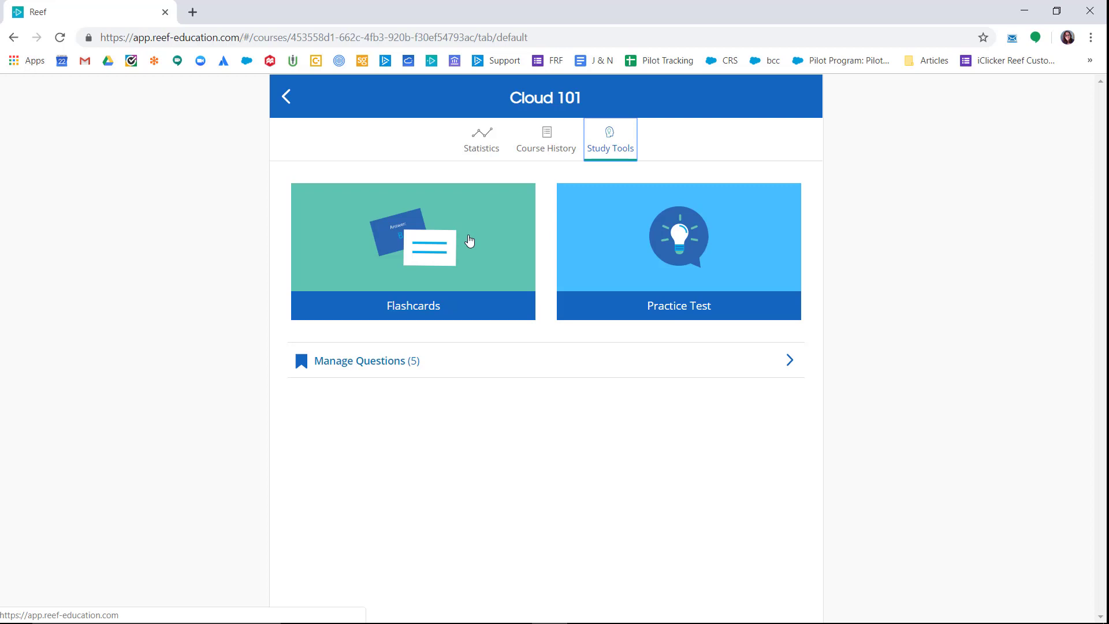
click(469, 241)
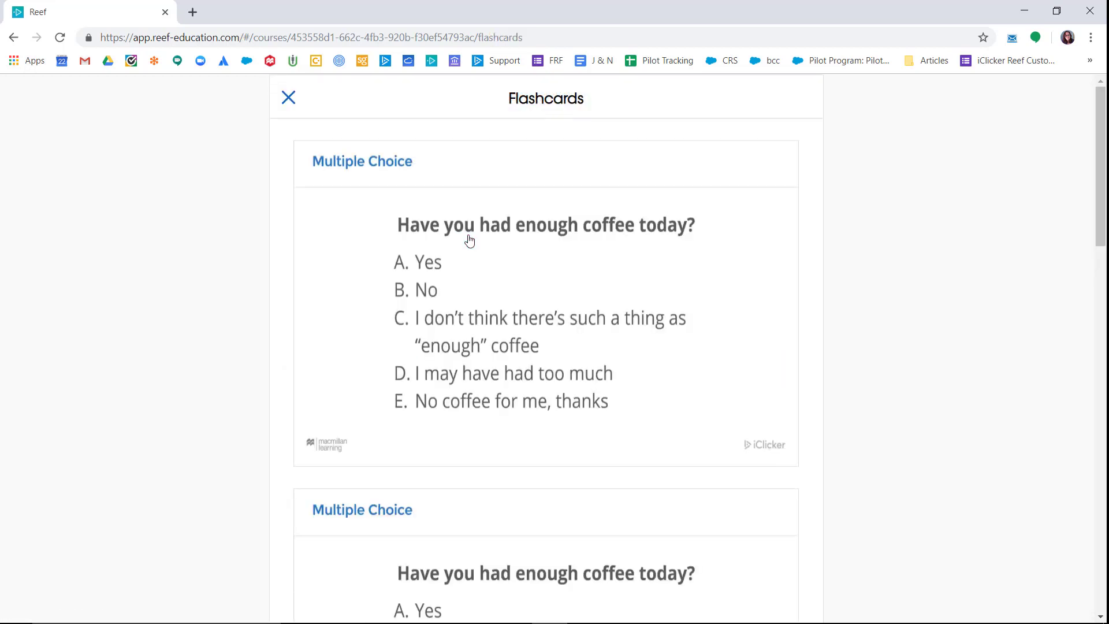
click(469, 241)
click(468, 241)
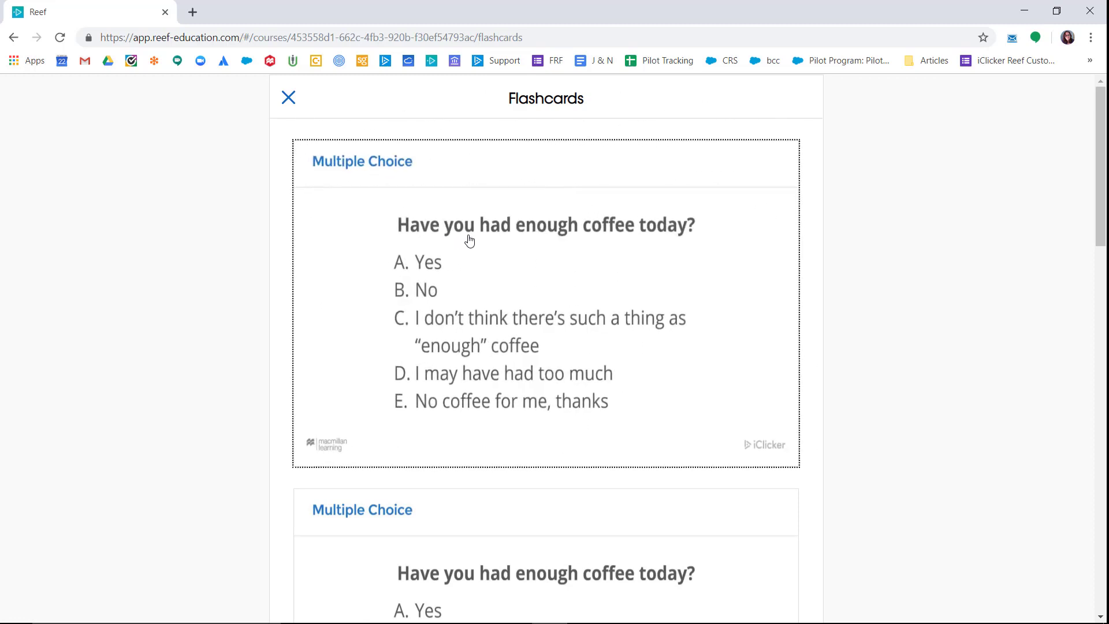
scroll(469, 241, down, 10)
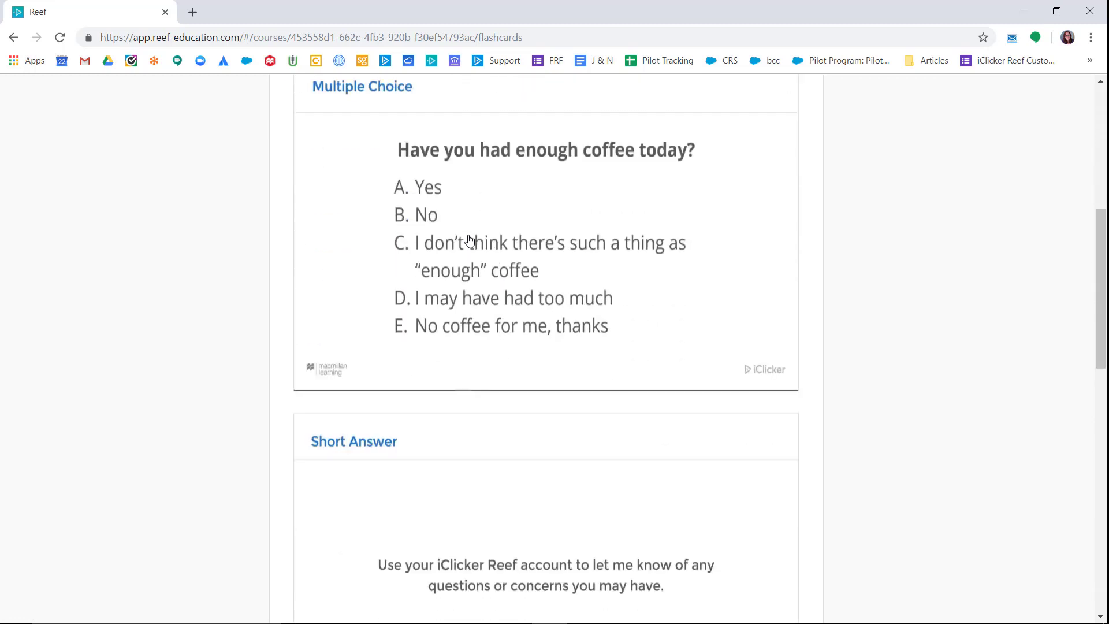
click(495, 358)
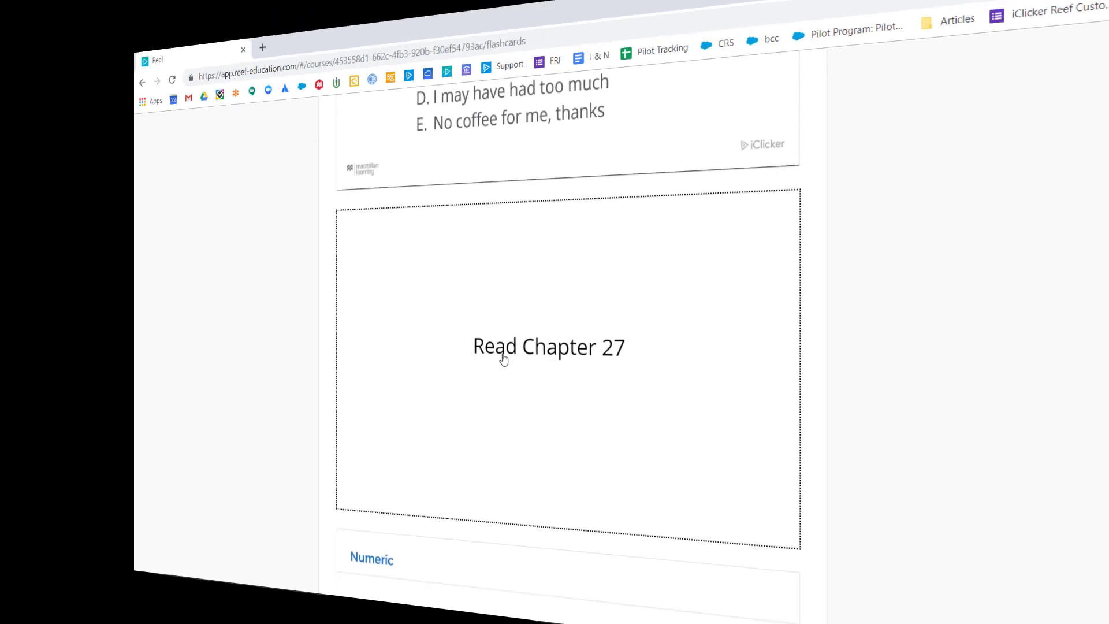